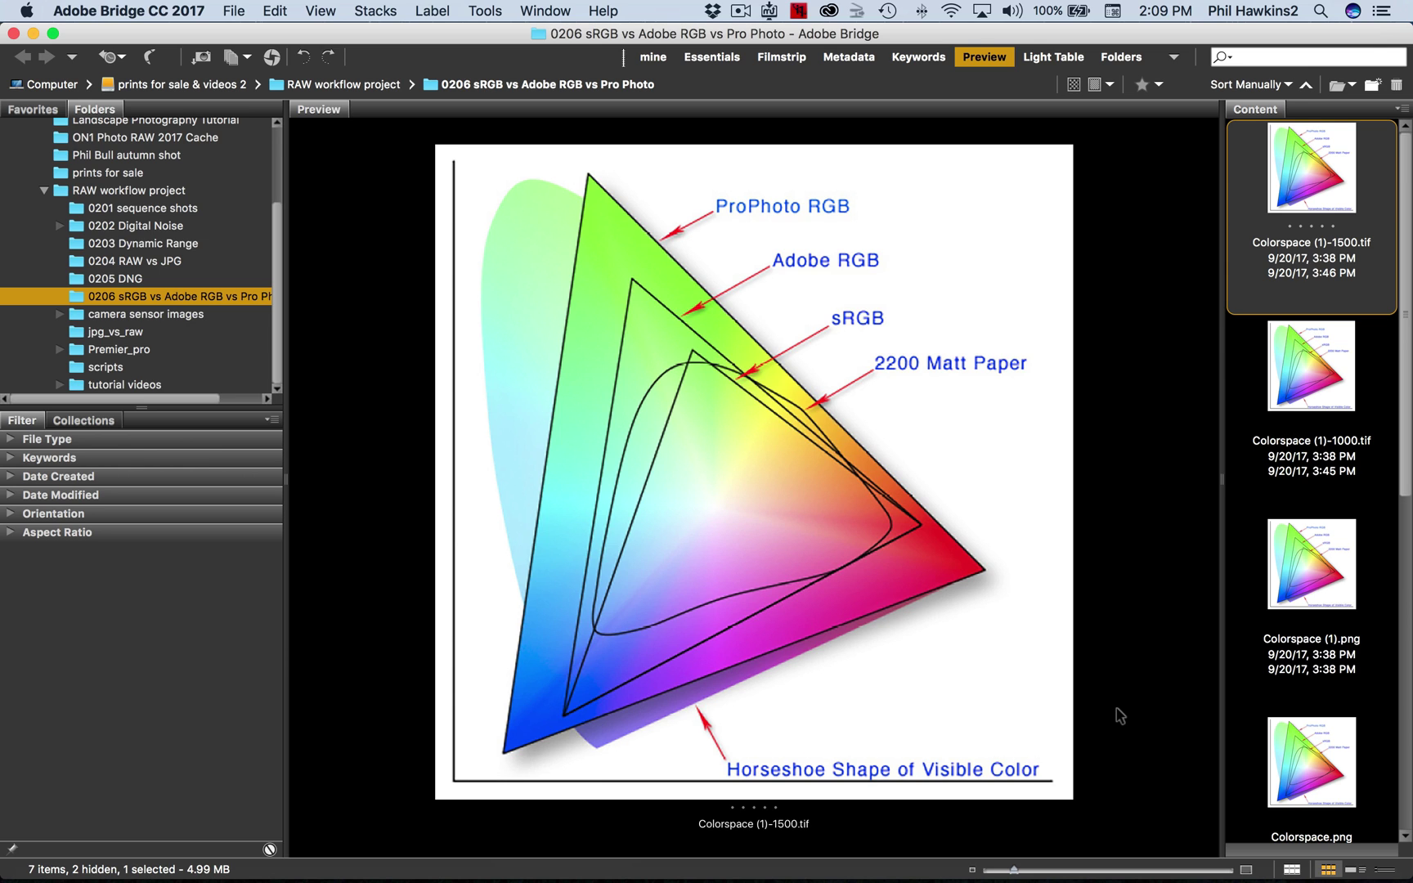
- Launch ColorSync Utility from the Utilities folder inside Applications
{"action": "mouse_move", "coordinate": [1100, 878]}
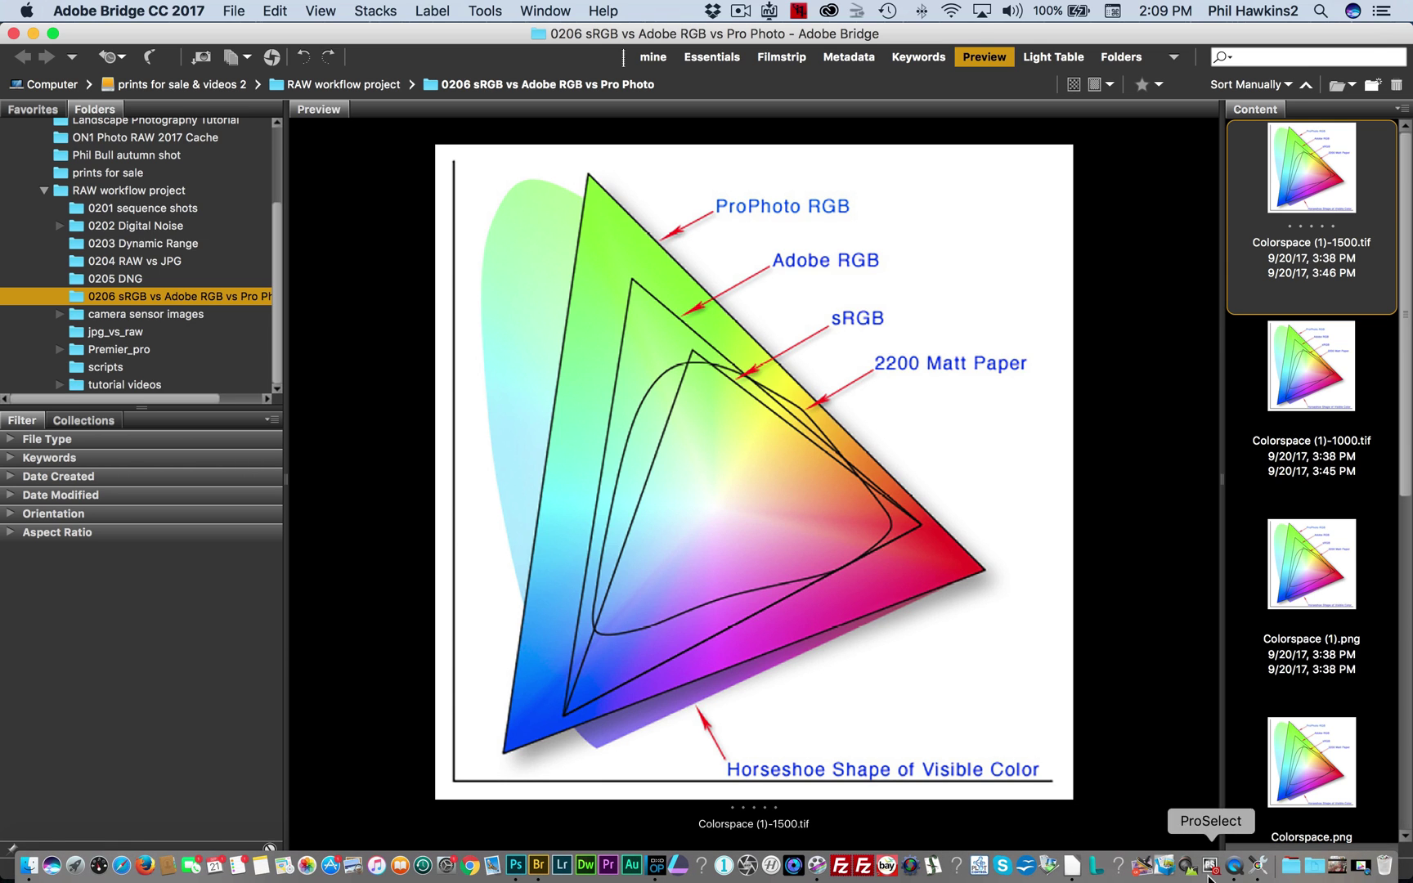
{"action": "left_click", "coordinate": [1292, 872]}
{"action": "scroll", "coordinate": [1072, 785], "scroll_direction": "down", "scroll_amount": 20}
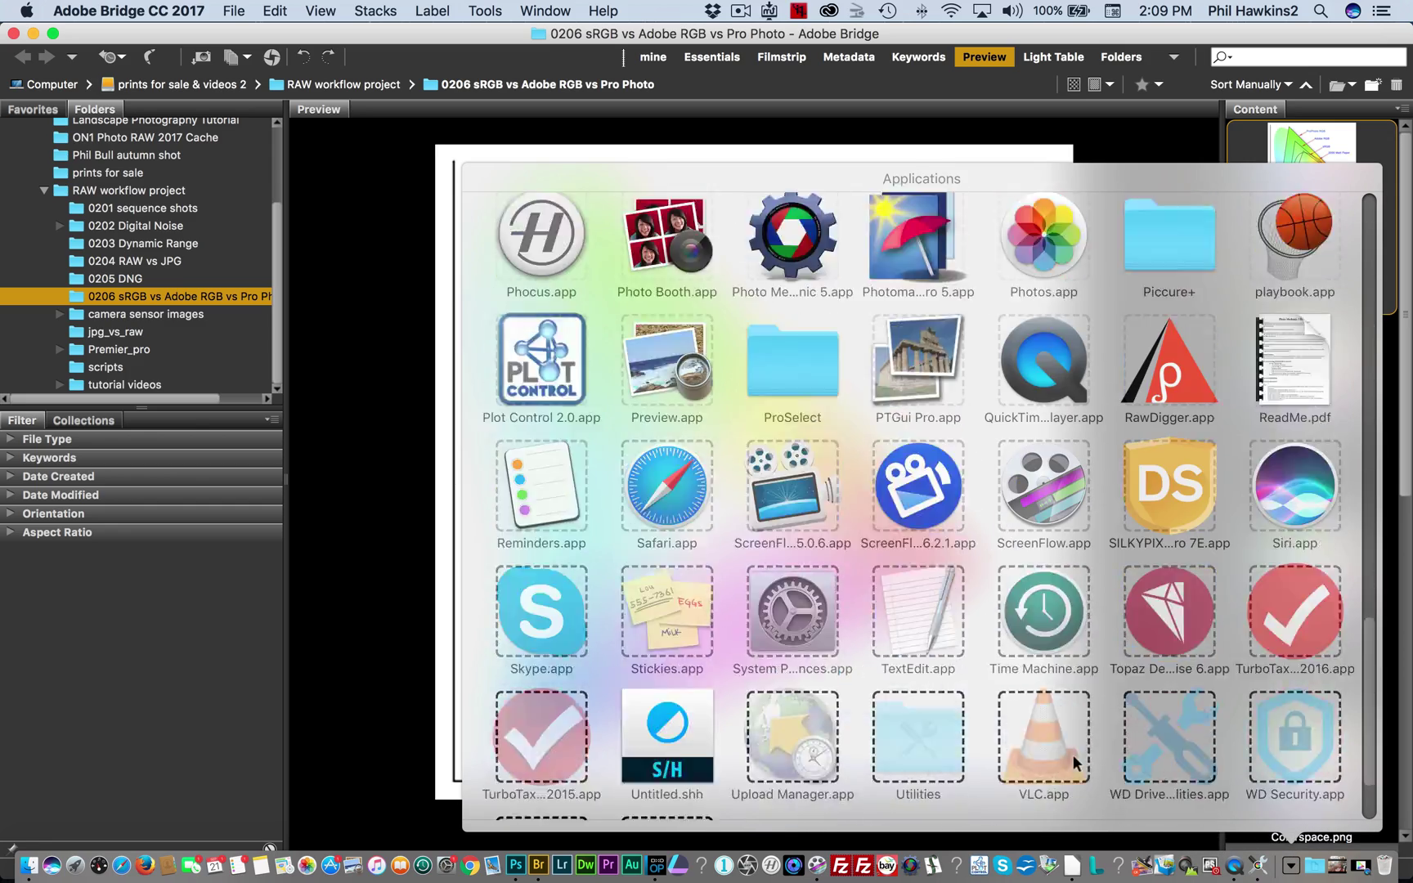
{"action": "scroll", "coordinate": [1073, 754], "scroll_direction": "down", "scroll_amount": 3}
{"action": "left_click", "coordinate": [917, 625]}
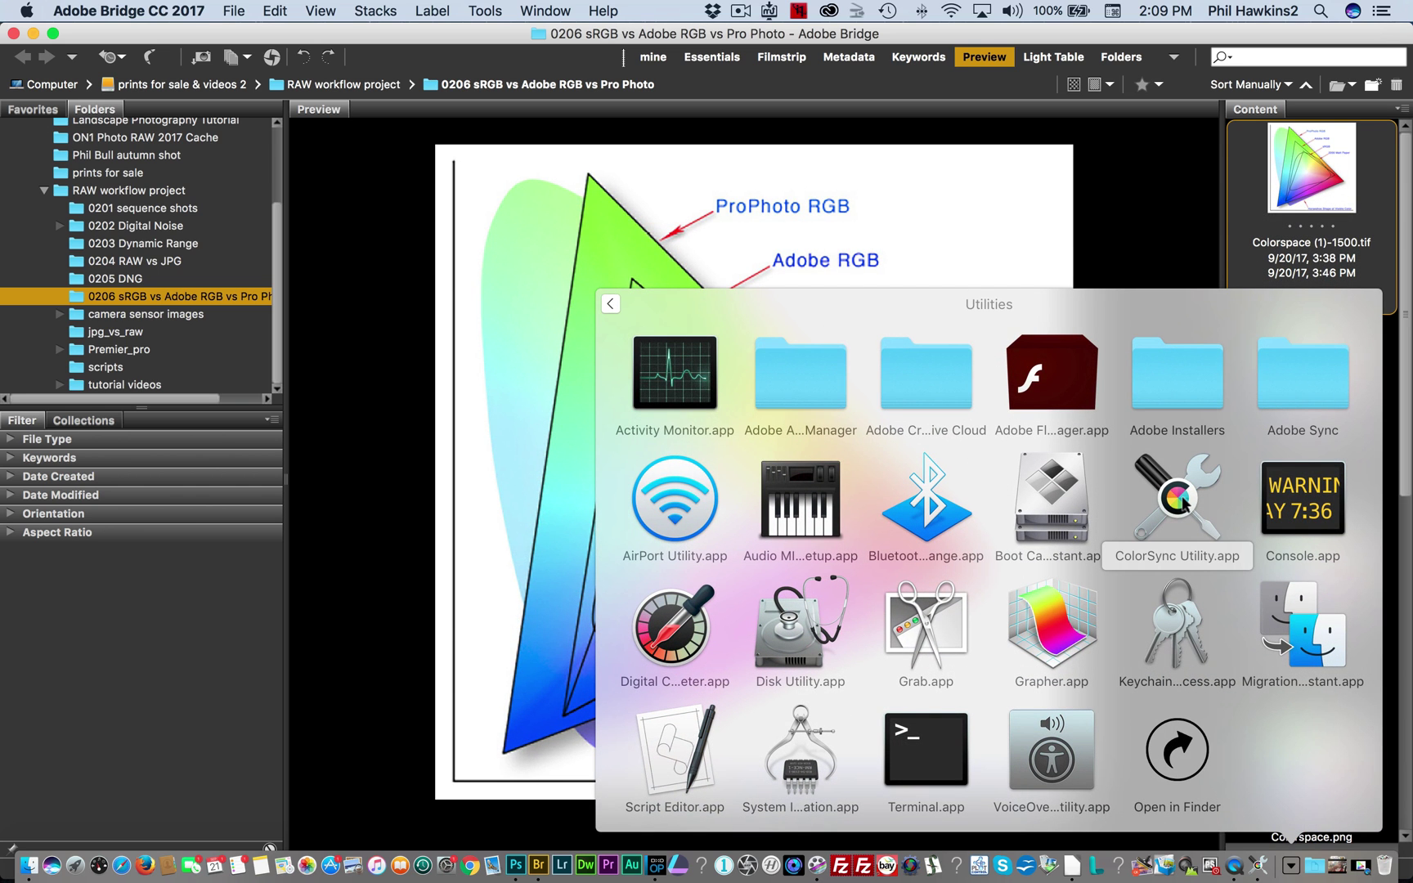
{"action": "left_click", "coordinate": [1182, 504]}
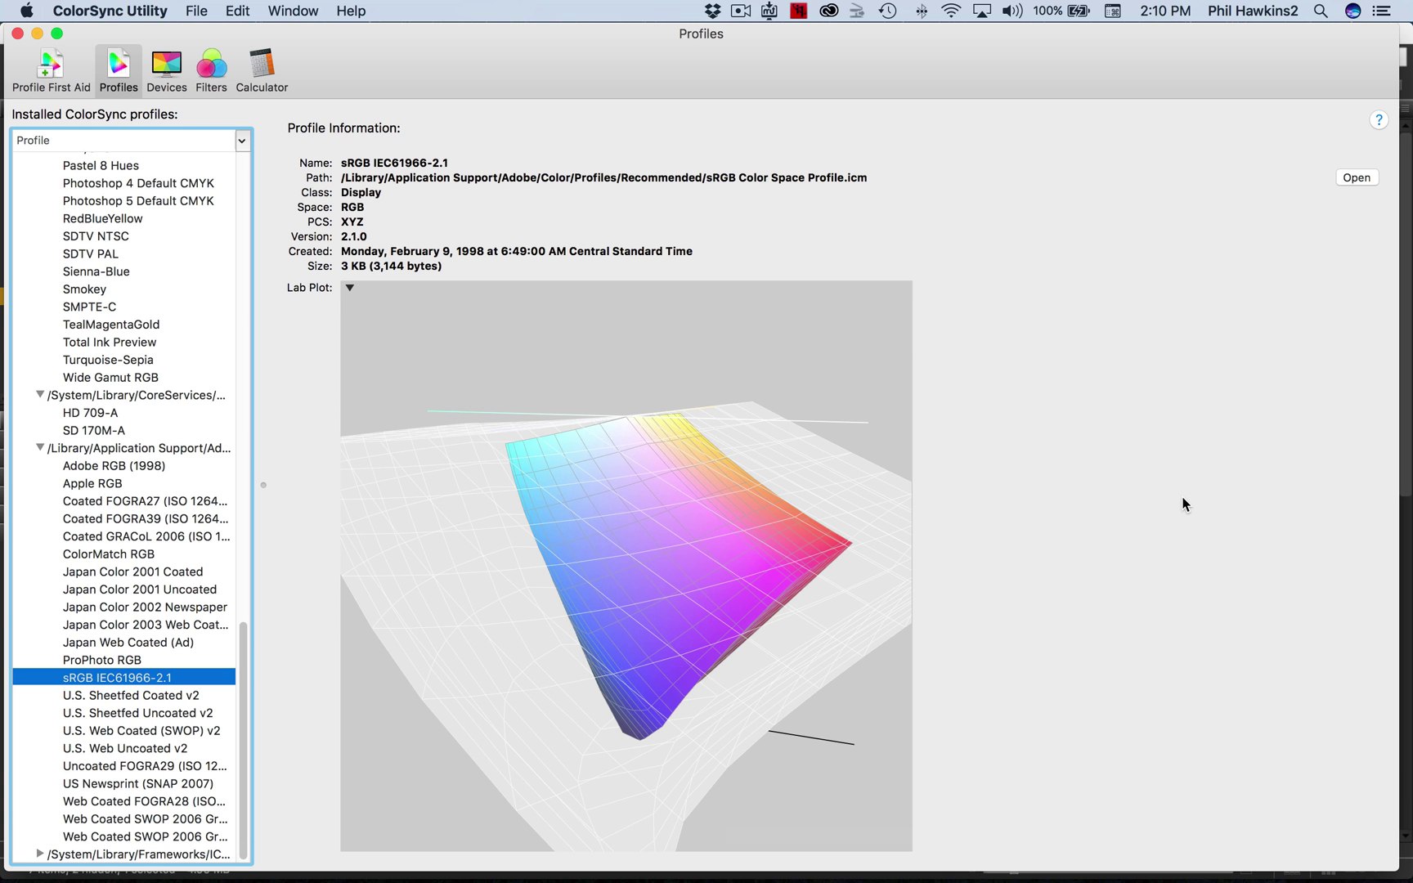
- Clear the held comparison from the sRGB IEC61966-2.1 Lab plot
{"action": "mouse_move", "coordinate": [798, 633]}
{"action": "left_mouse_down"}
{"action": "mouse_move", "coordinate": [807, 593]}
{"action": "mouse_move", "coordinate": [778, 591]}
{"action": "mouse_move", "coordinate": [762, 633]}
{"action": "mouse_move", "coordinate": [792, 643]}
{"action": "left_mouse_up"}
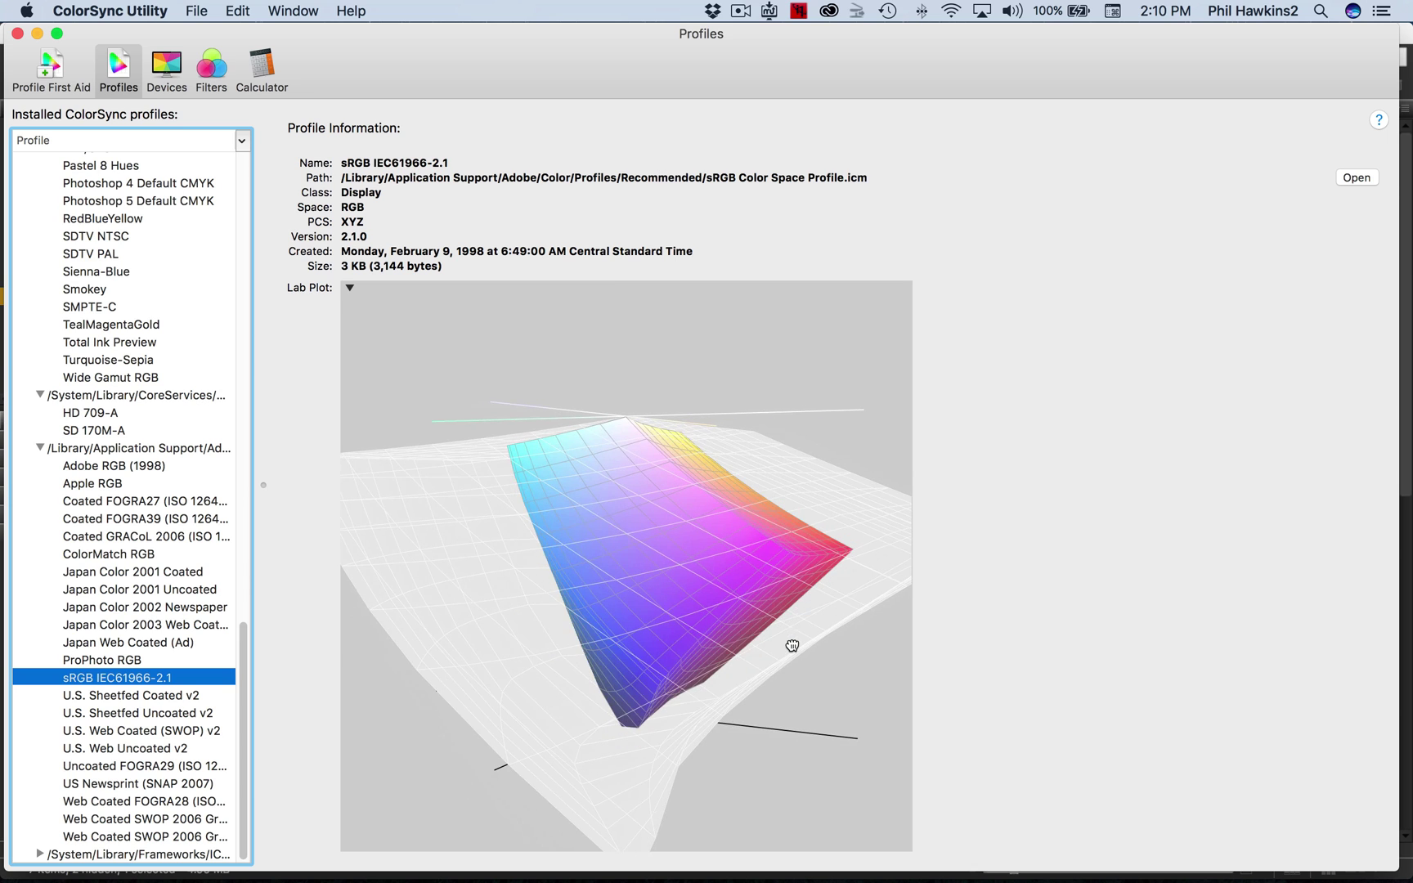
{"action": "left_click", "coordinate": [349, 288]}
{"action": "left_click", "coordinate": [418, 421]}
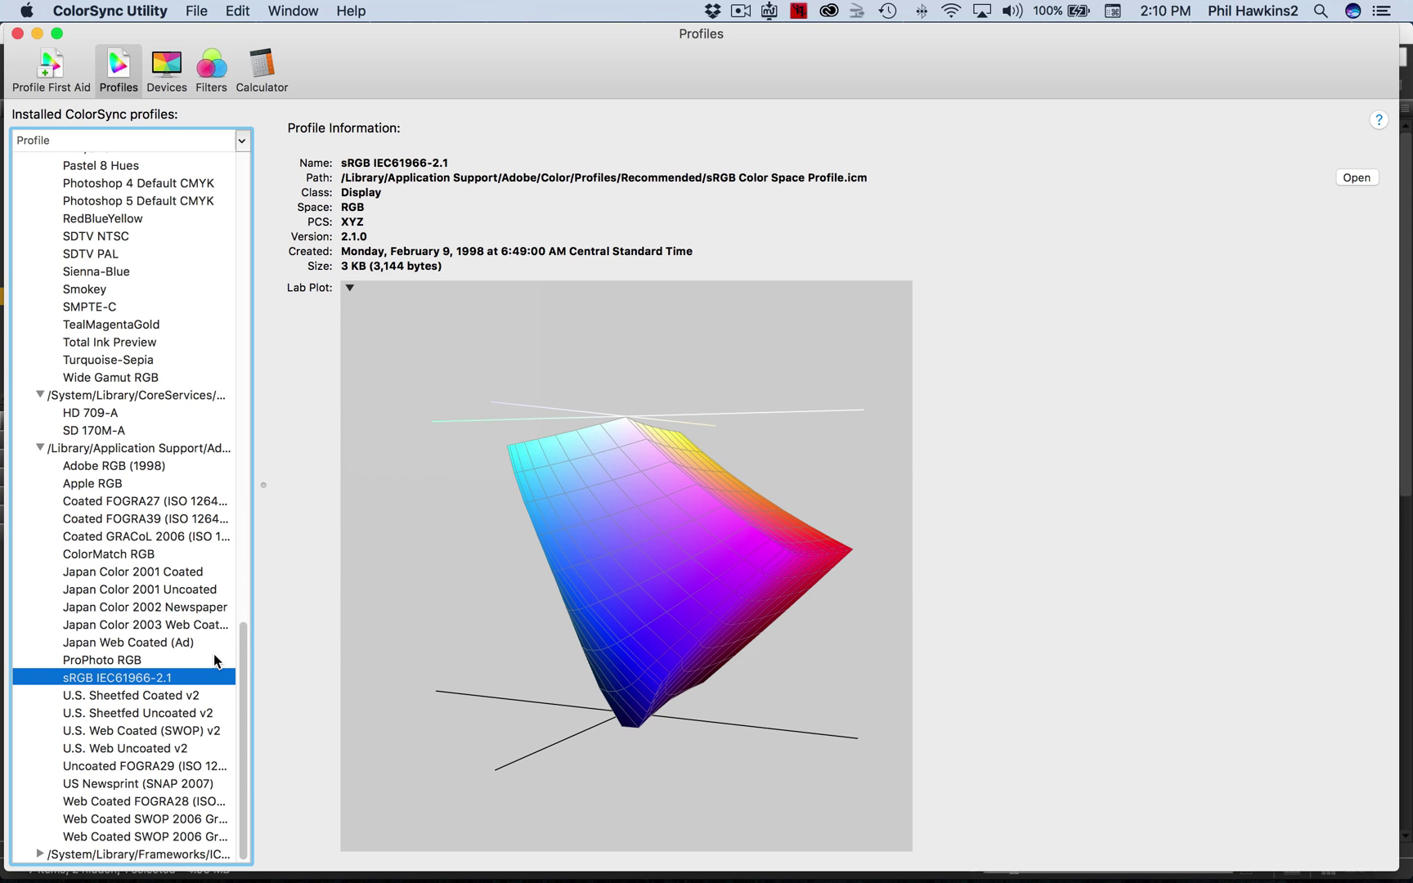
- Look through the installed ColorSync profiles and view the SDTV PAL and SDTV NTSC gamut plots
{"action": "left_click_drag", "start_coordinate": [243, 646], "coordinate": [247, 172]}
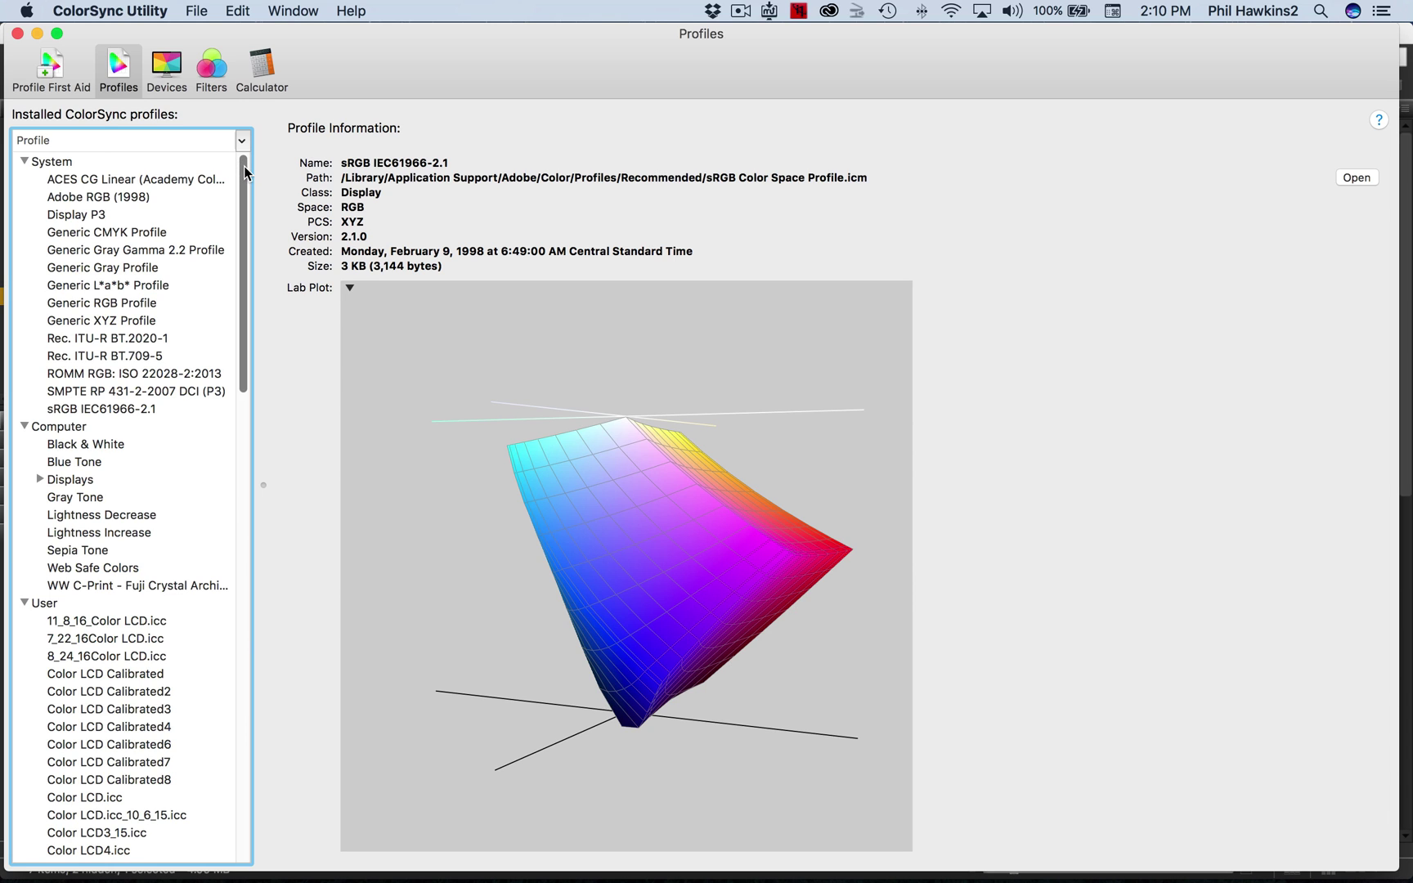
{"action": "left_click_drag", "start_coordinate": [243, 165], "coordinate": [245, 646]}
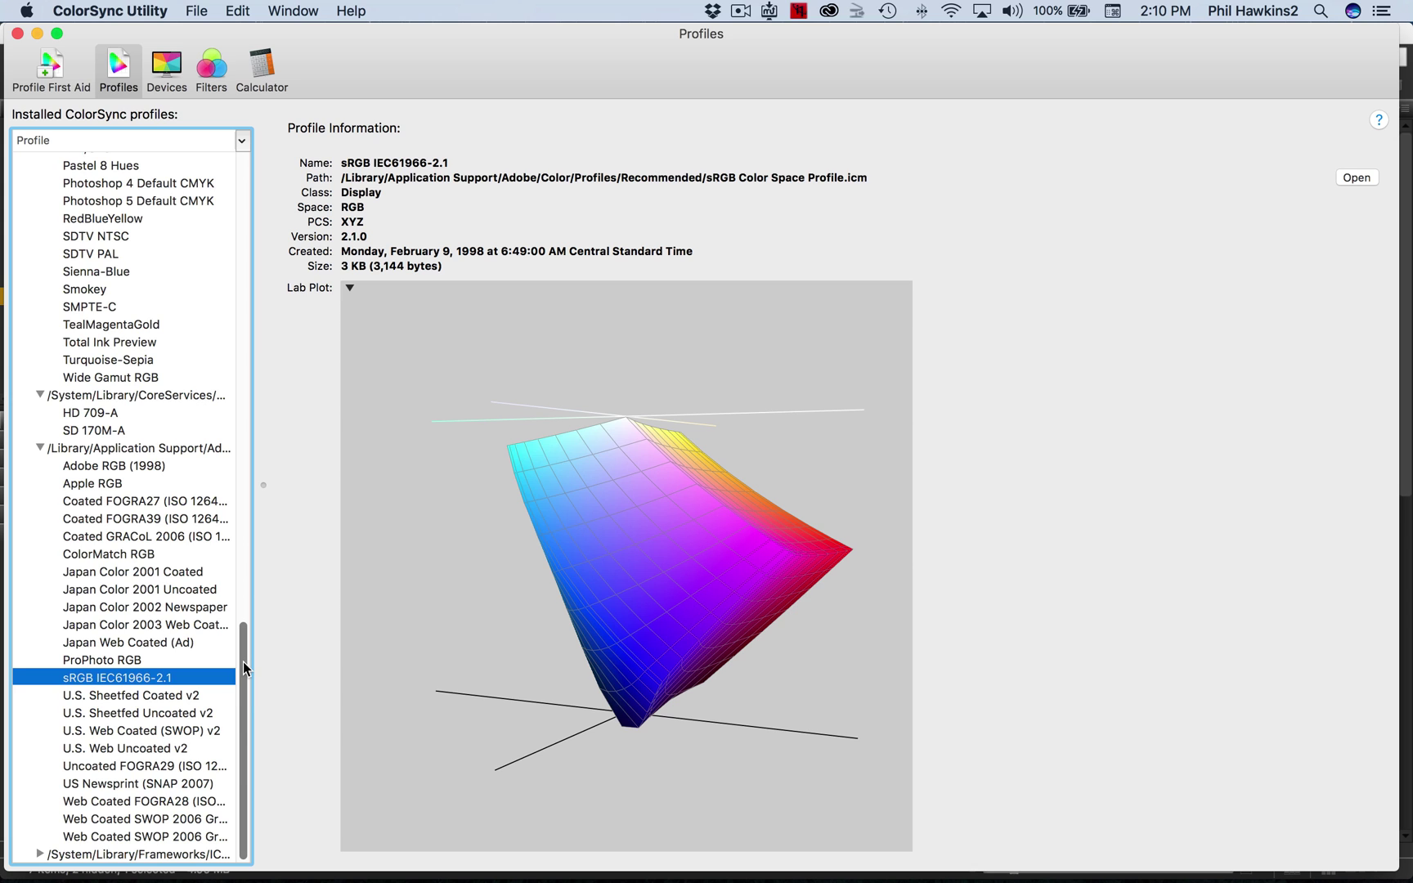
{"action": "left_click_drag", "start_coordinate": [242, 662], "coordinate": [249, 534]}
{"action": "left_click", "coordinate": [112, 555]}
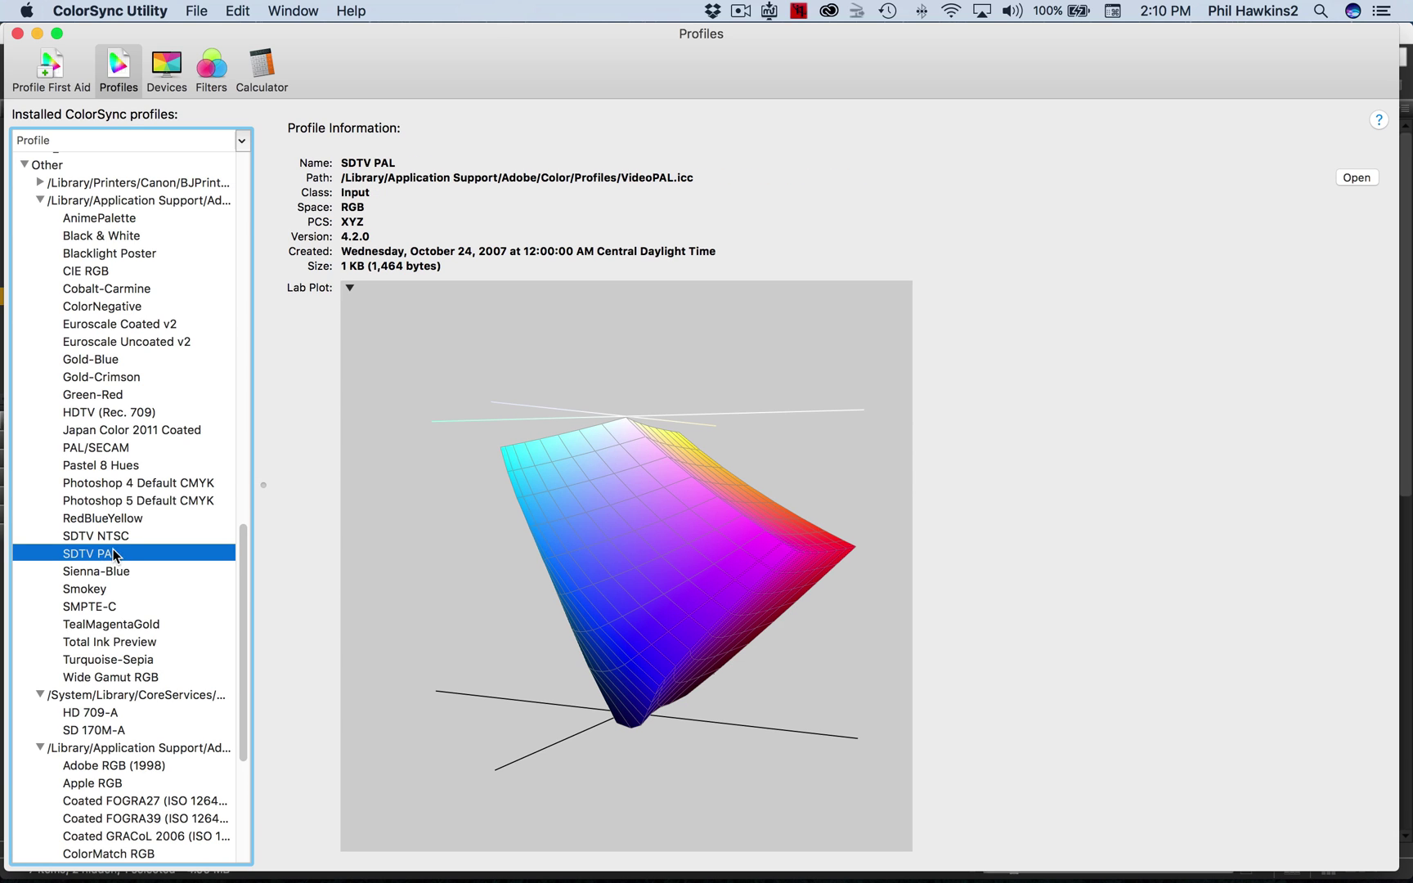
{"action": "left_click", "coordinate": [111, 536]}
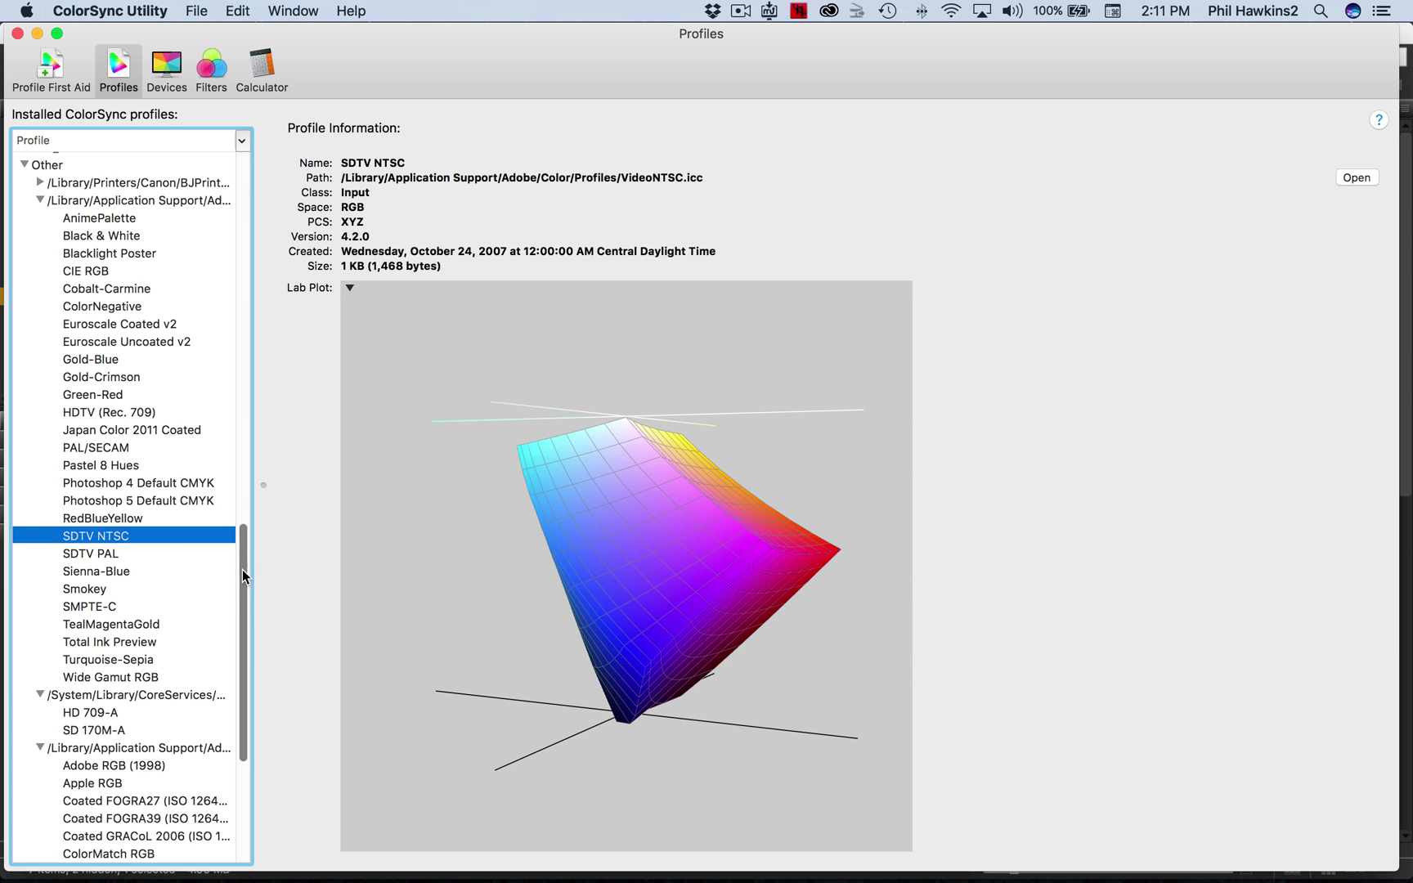
- Check the grouping options available for the installed profile list
{"action": "left_click_drag", "start_coordinate": [242, 570], "coordinate": [241, 698]}
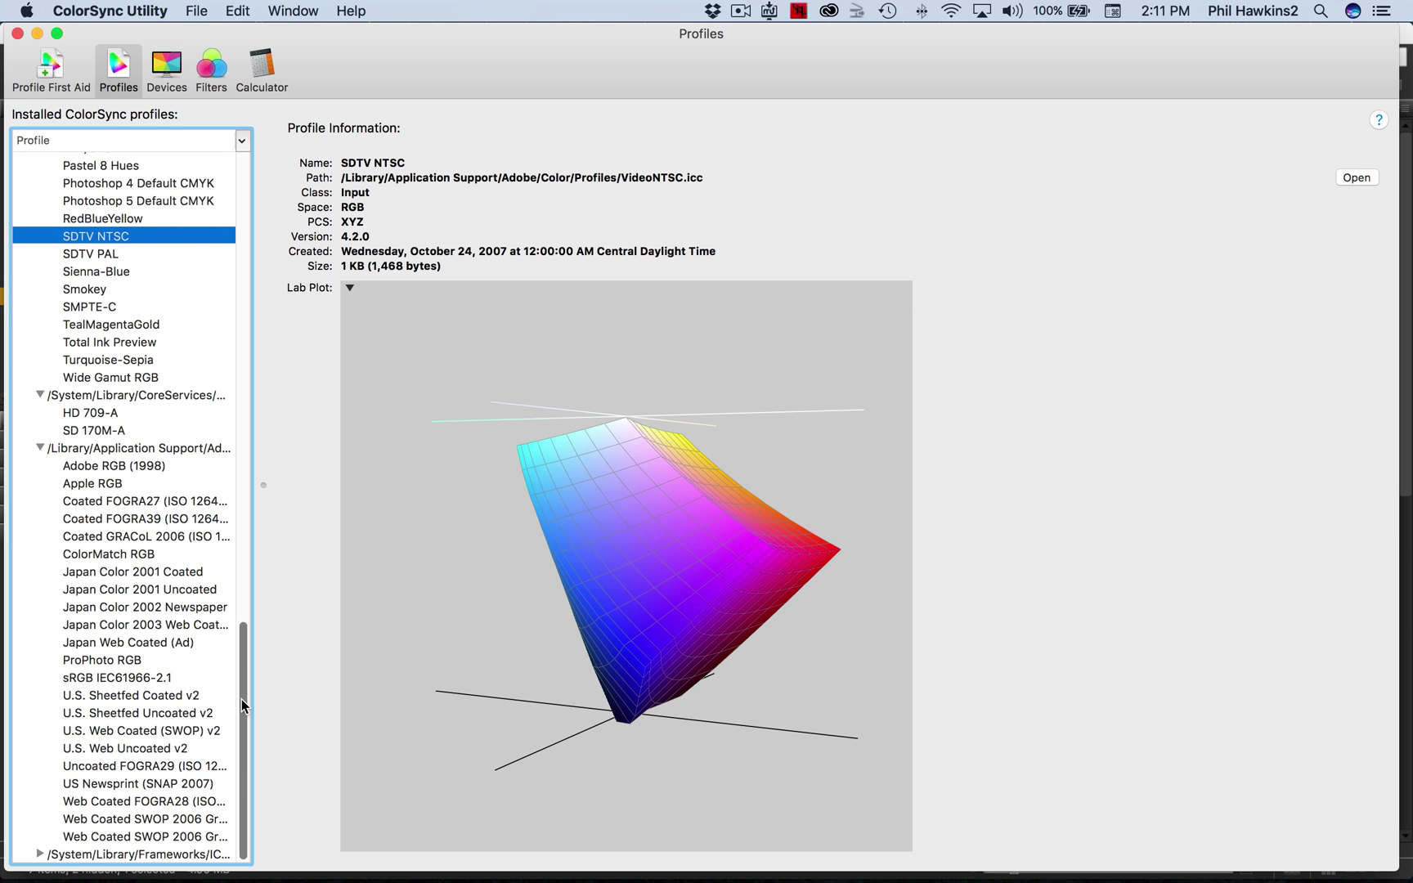
{"action": "left_click_drag", "start_coordinate": [243, 704], "coordinate": [244, 196]}
{"action": "left_click", "coordinate": [242, 140]}
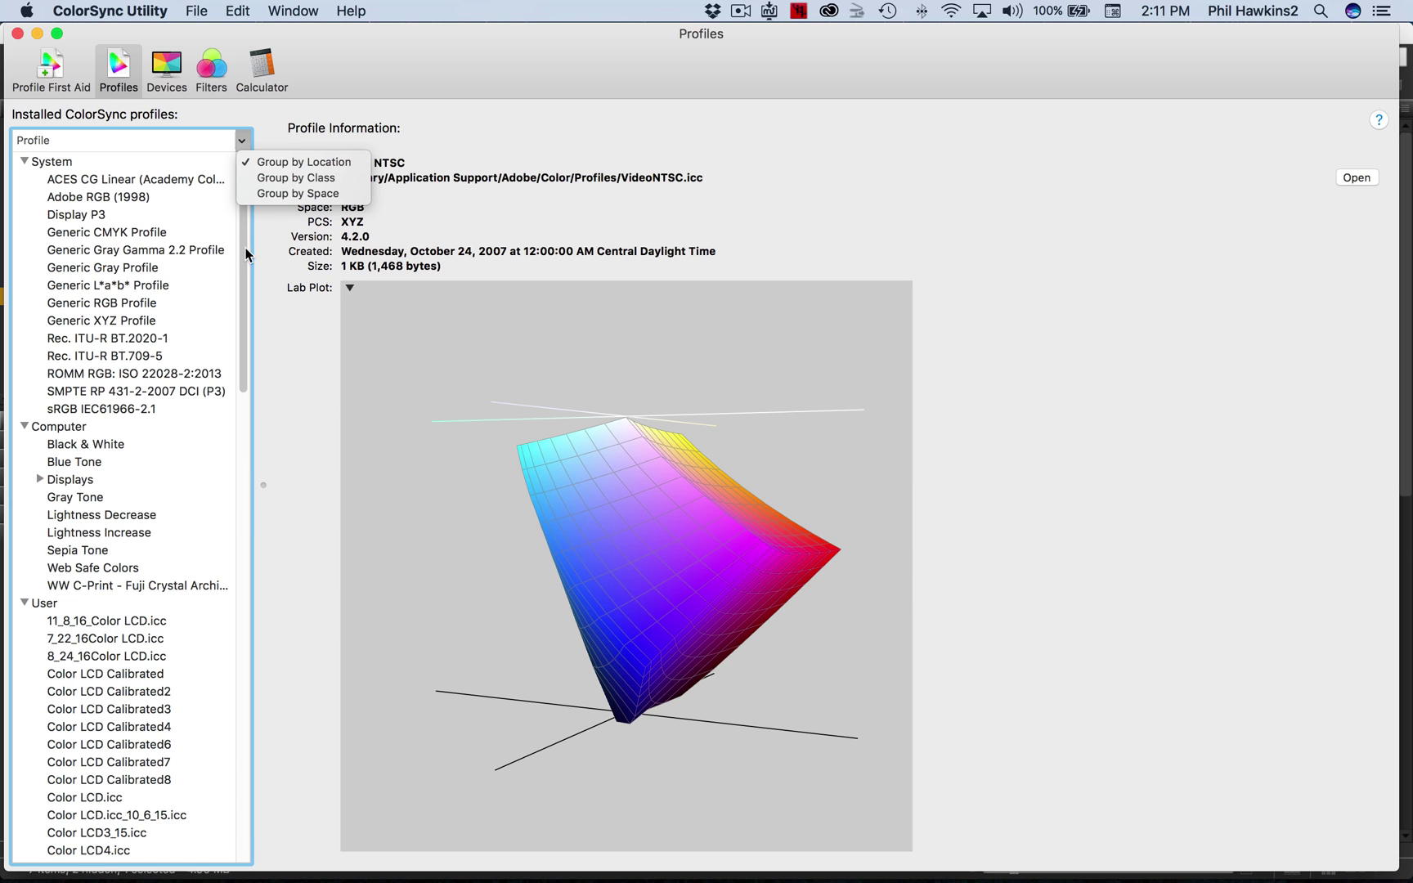
{"action": "left_click", "coordinate": [214, 248]}
- Compare the plots of the U.S. Web Coated (SWOP) v2, U.S. Web Uncoated v2 and U.S. Sheetfed Uncoated v2 print profiles
{"action": "left_click", "coordinate": [160, 730]}
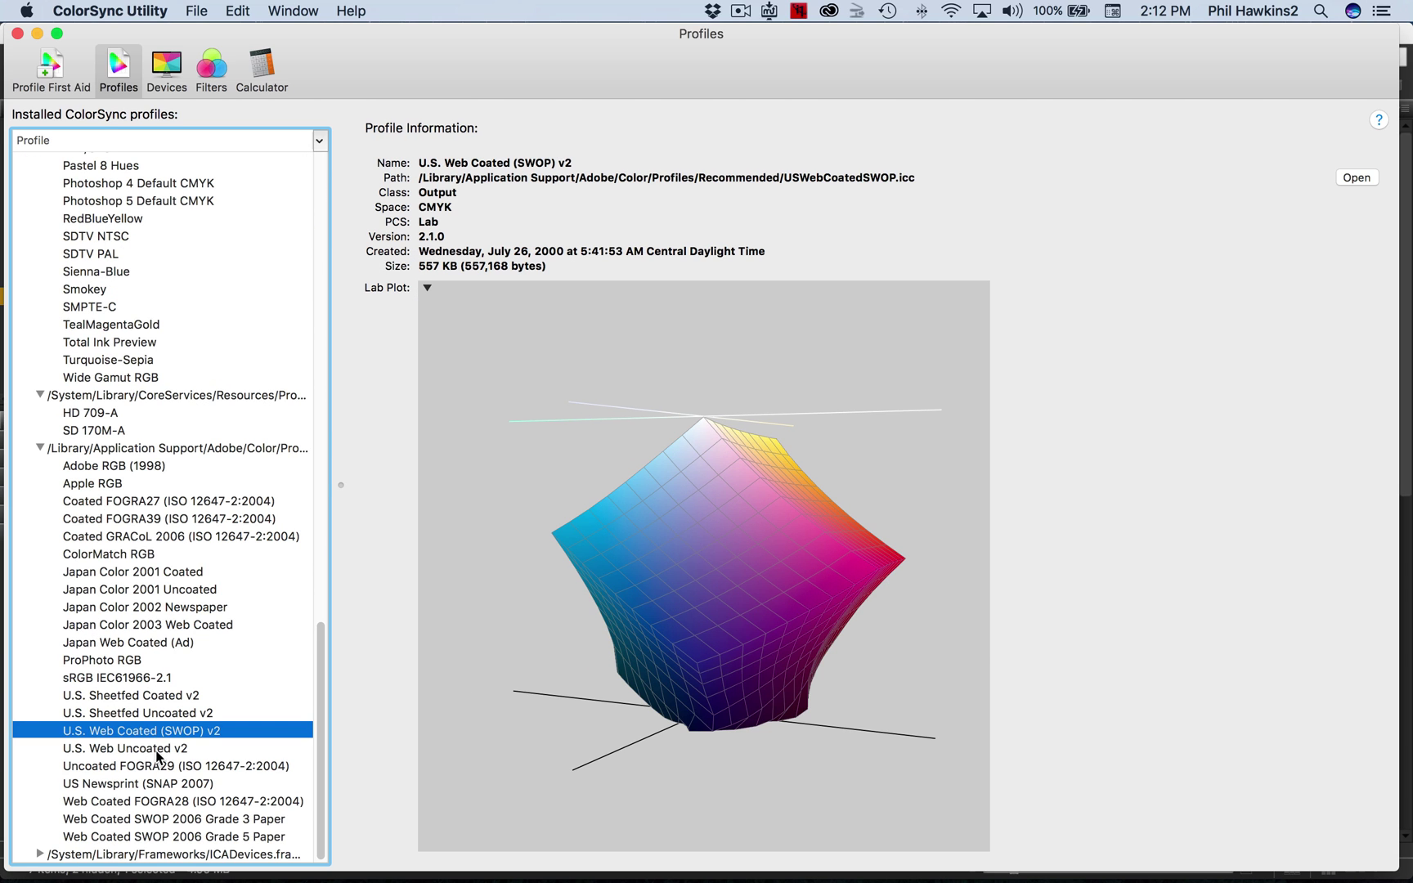
{"action": "left_click", "coordinate": [154, 748]}
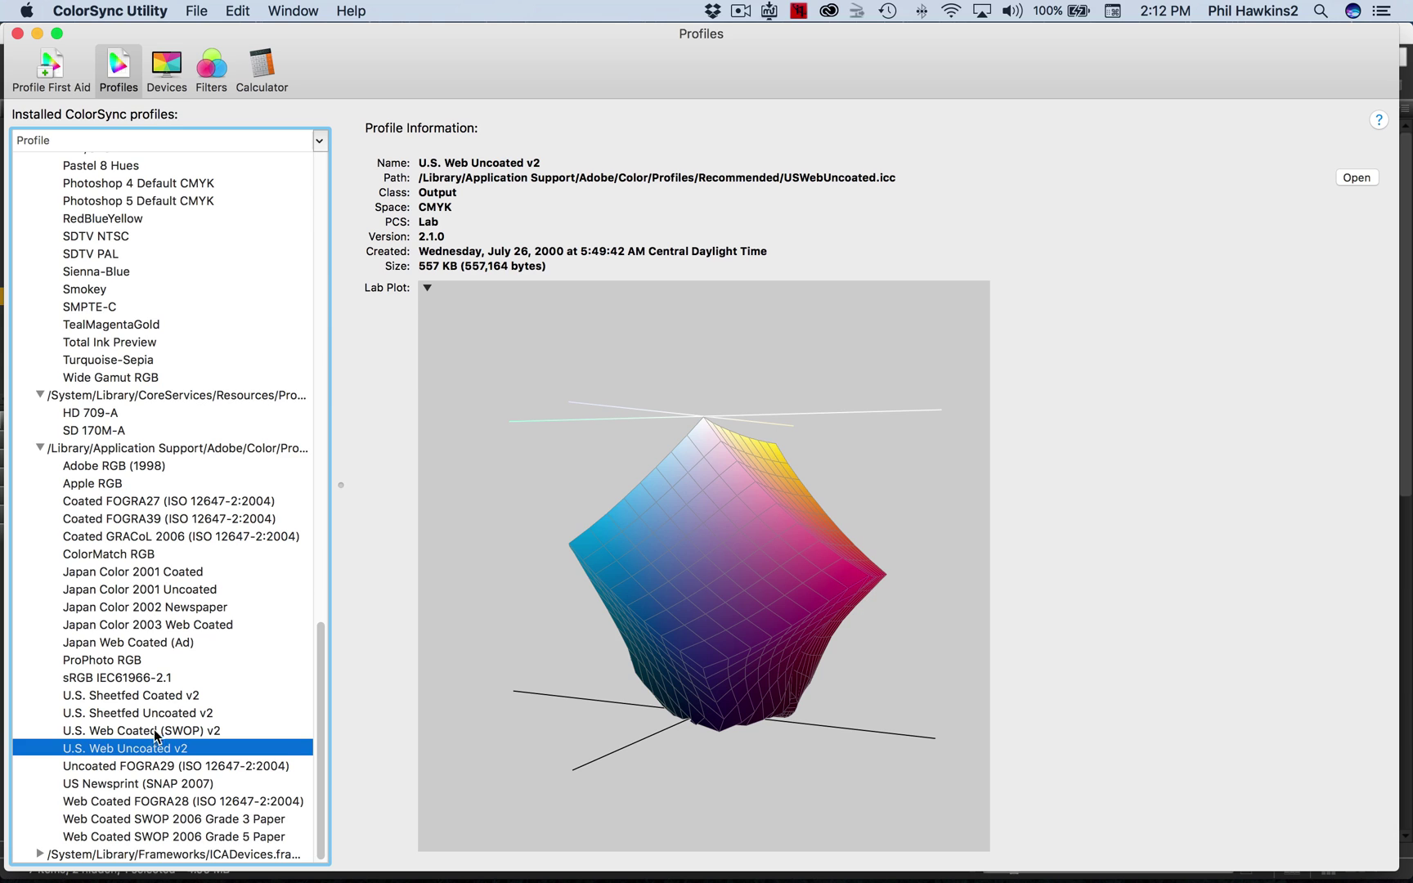
{"action": "left_click", "coordinate": [155, 712]}
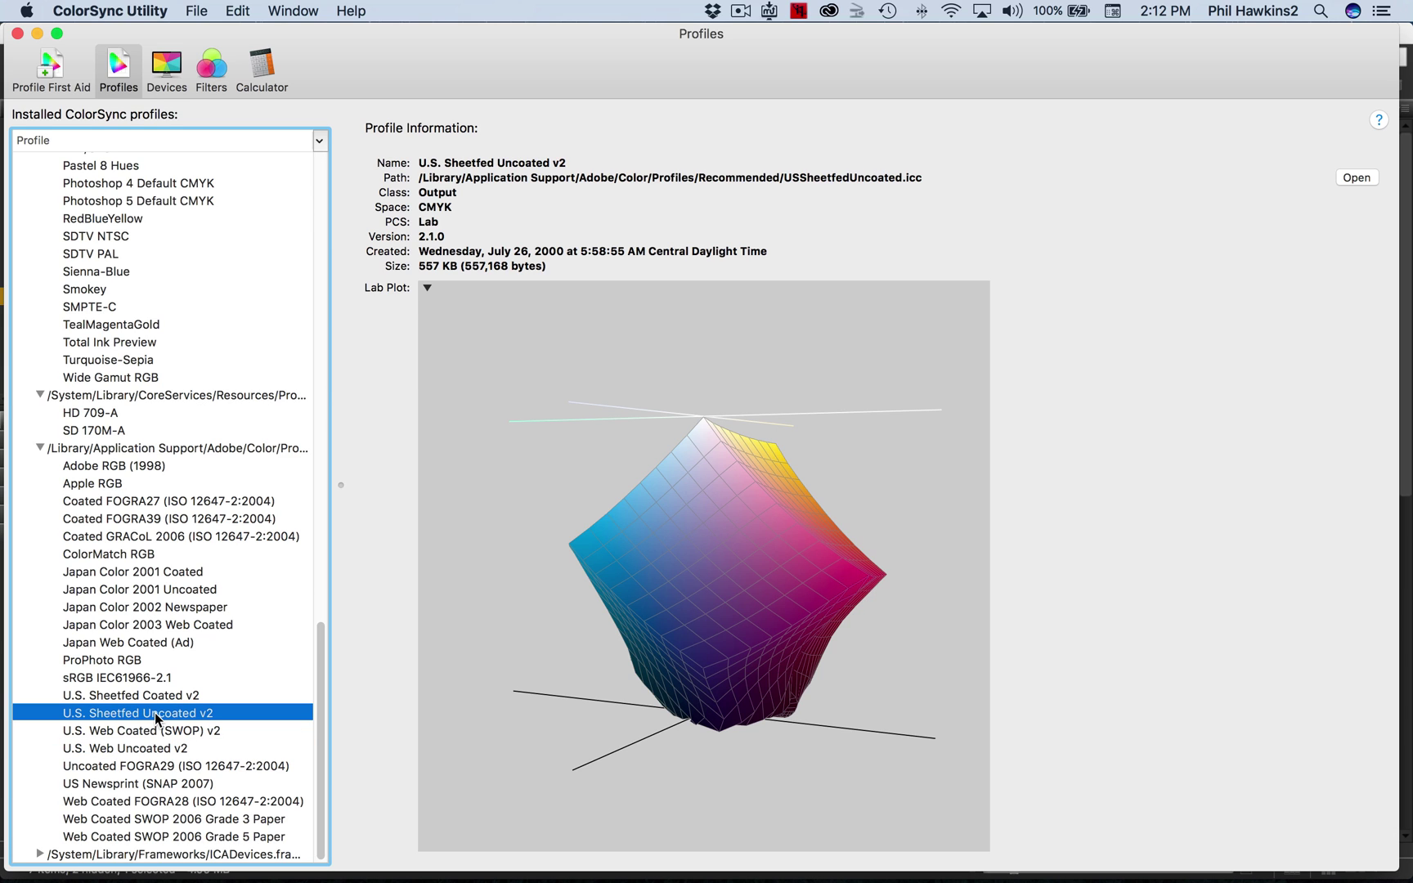
{"action": "left_click", "coordinate": [155, 731]}
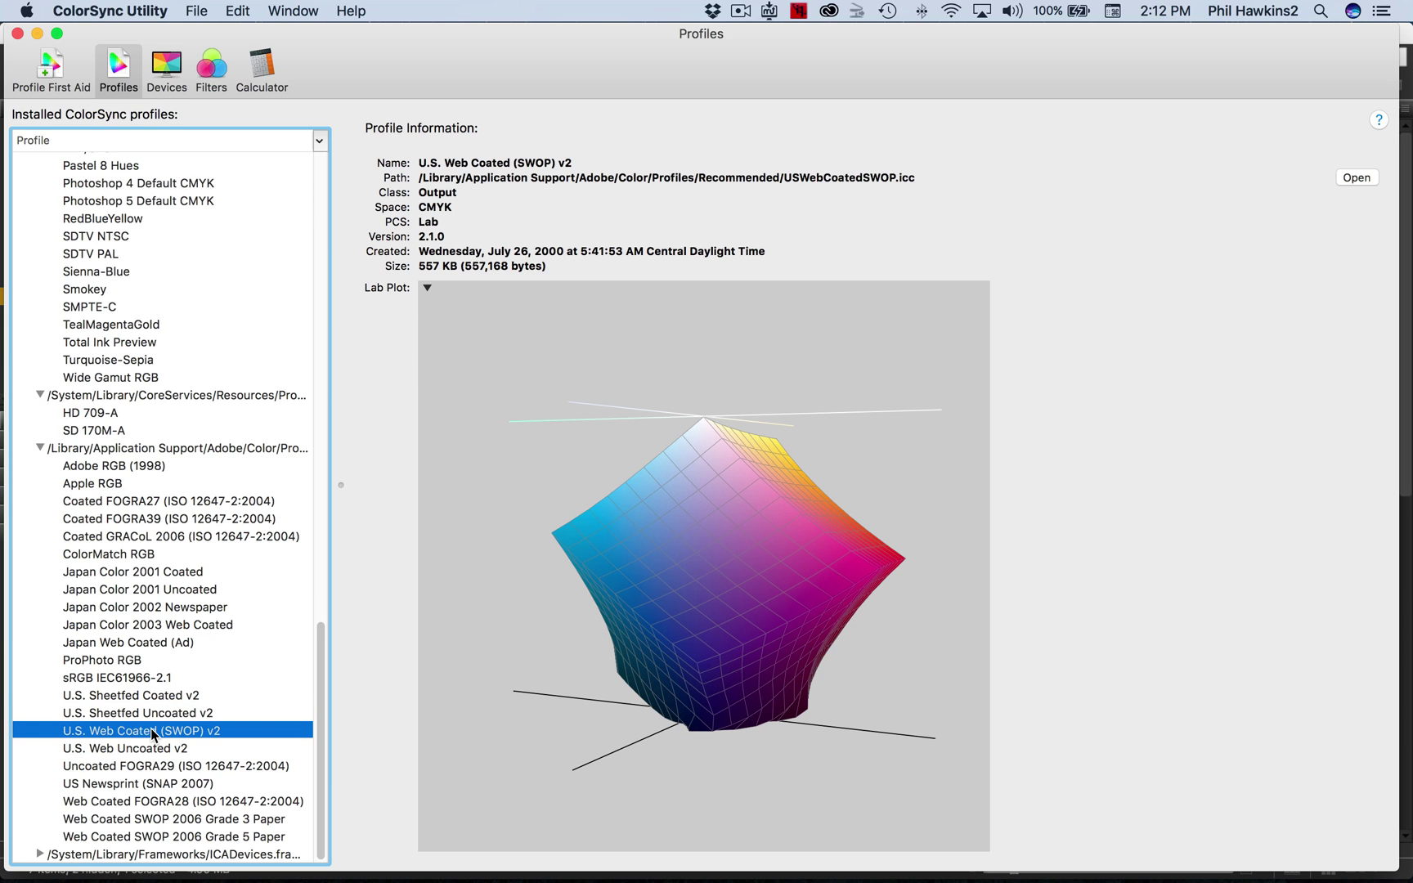
- Examine the sRGB IEC61966-2.1 and Adobe RGB (1998) gamut plots from different angles
{"action": "left_click", "coordinate": [123, 678]}
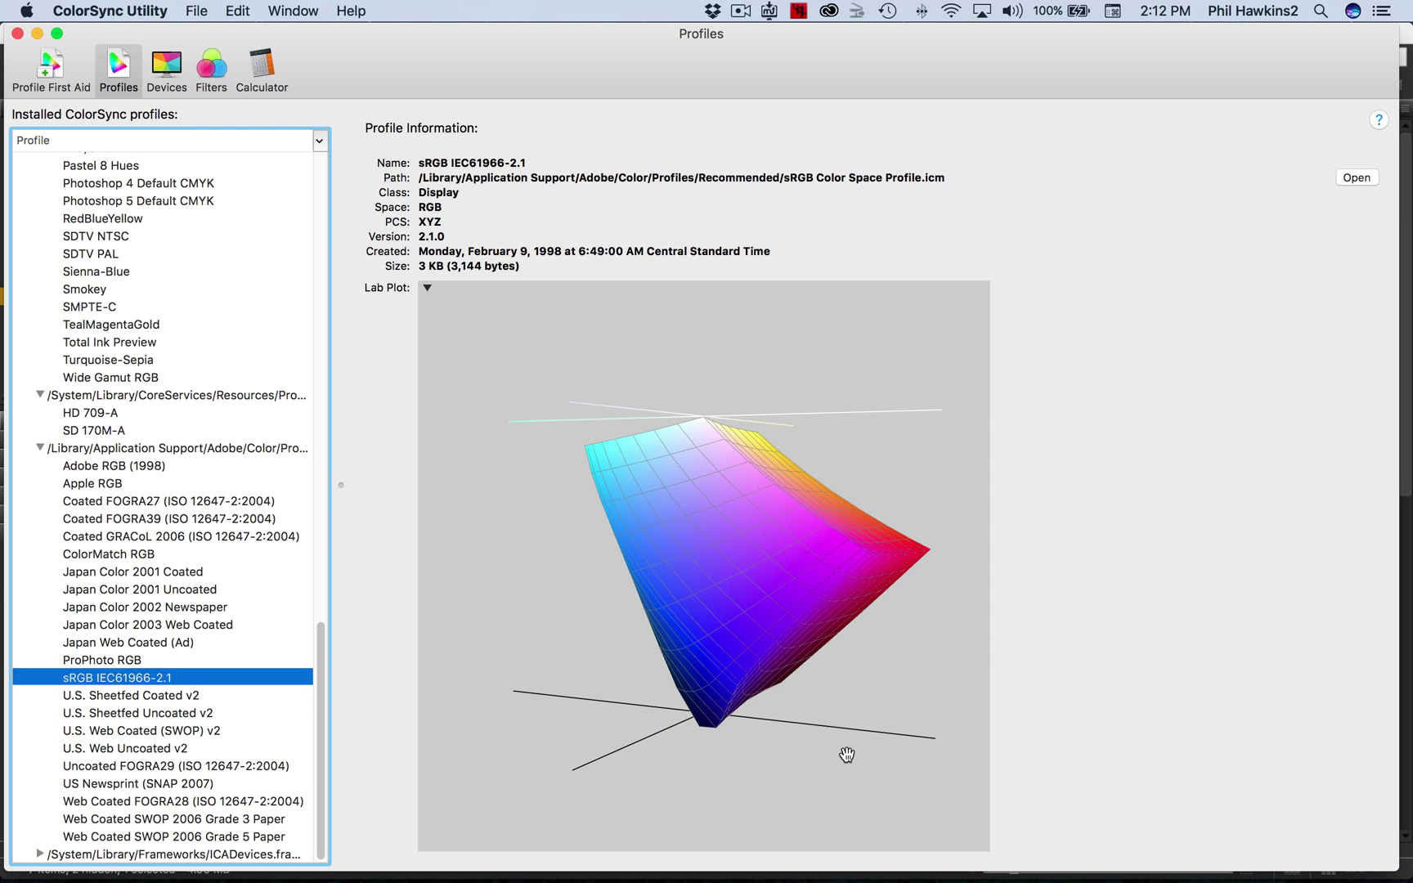
{"action": "left_click_drag", "start_coordinate": [899, 728], "coordinate": [857, 750]}
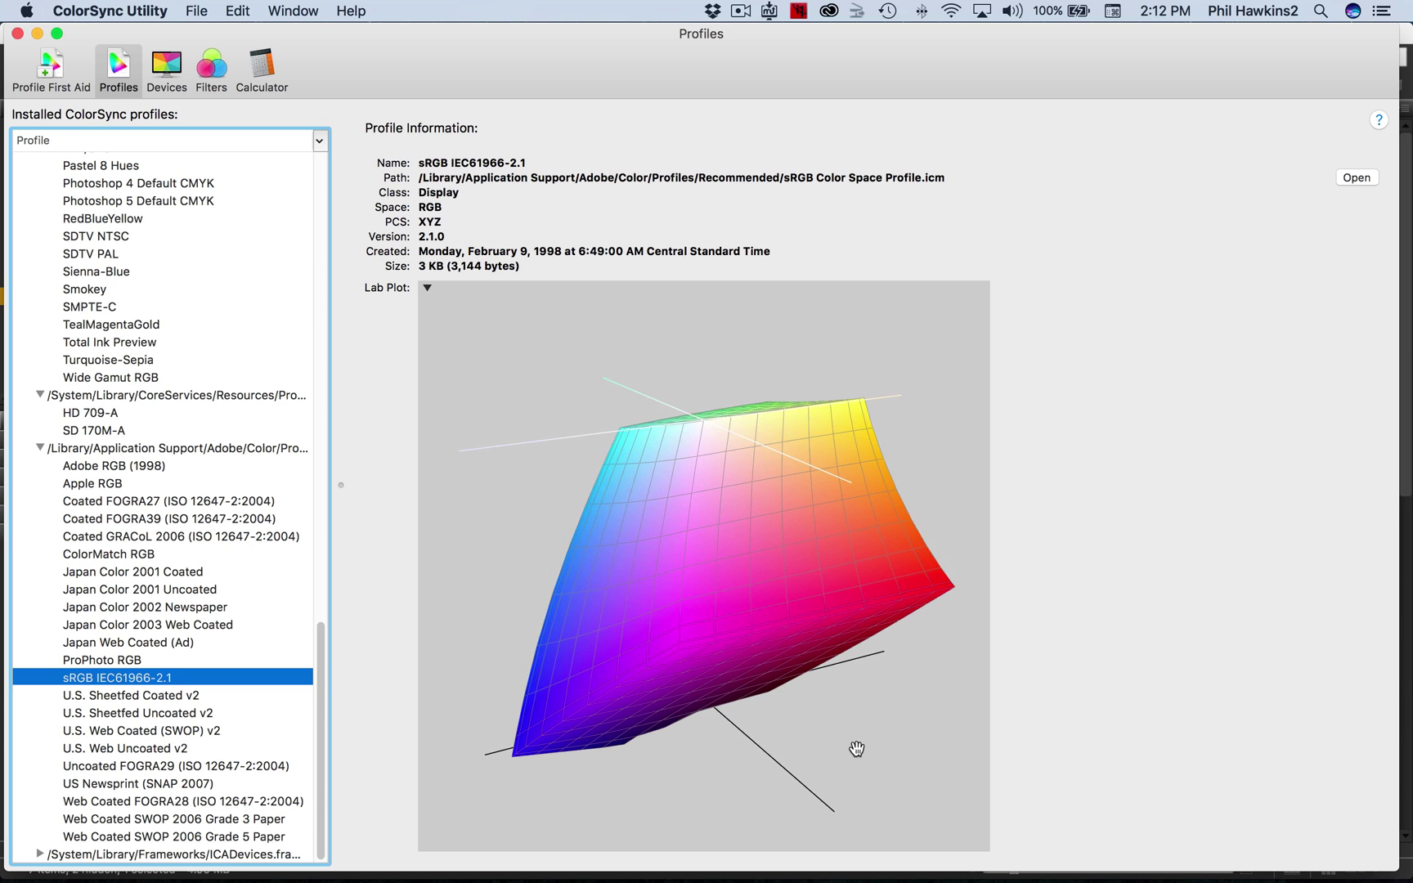
{"action": "left_click", "coordinate": [140, 462]}
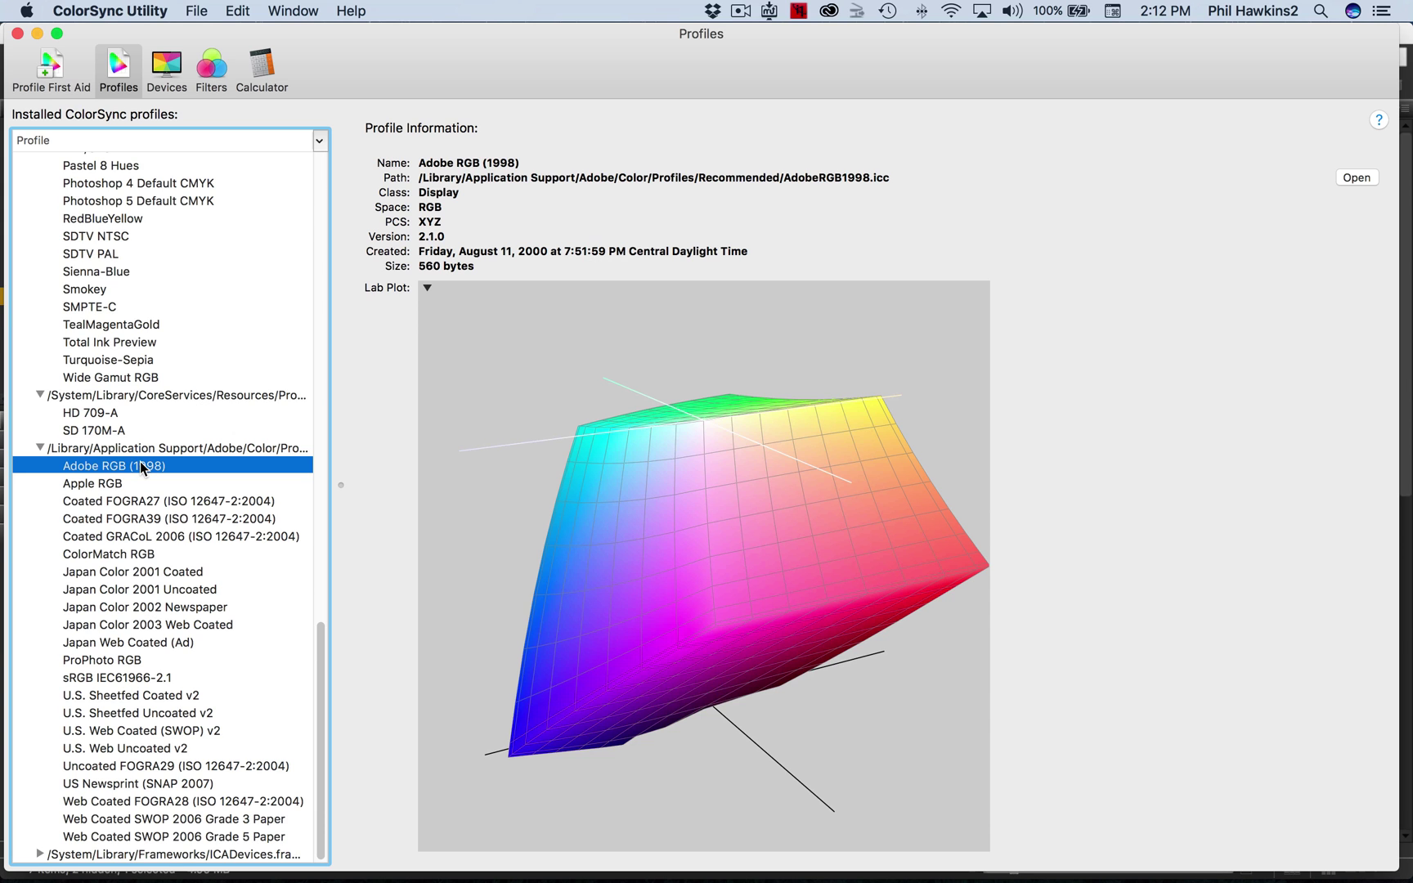
{"action": "left_click_drag", "start_coordinate": [783, 776], "coordinate": [839, 767]}
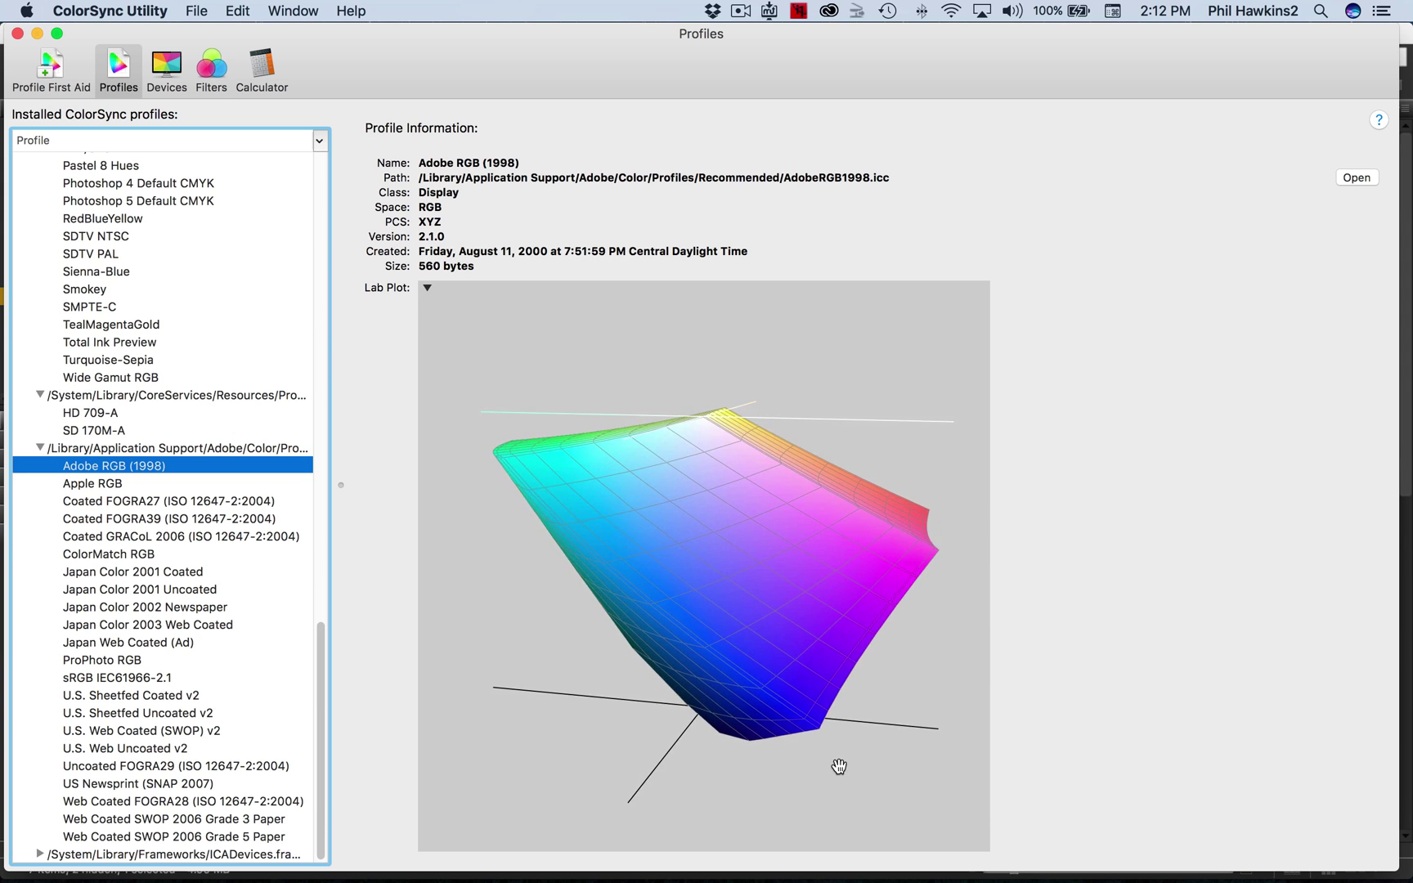
- Hold the Adobe RGB (1998) plot for comparison and overlay the sRGB IEC61966-2.1 gamut on it
{"action": "left_click", "coordinate": [427, 288]}
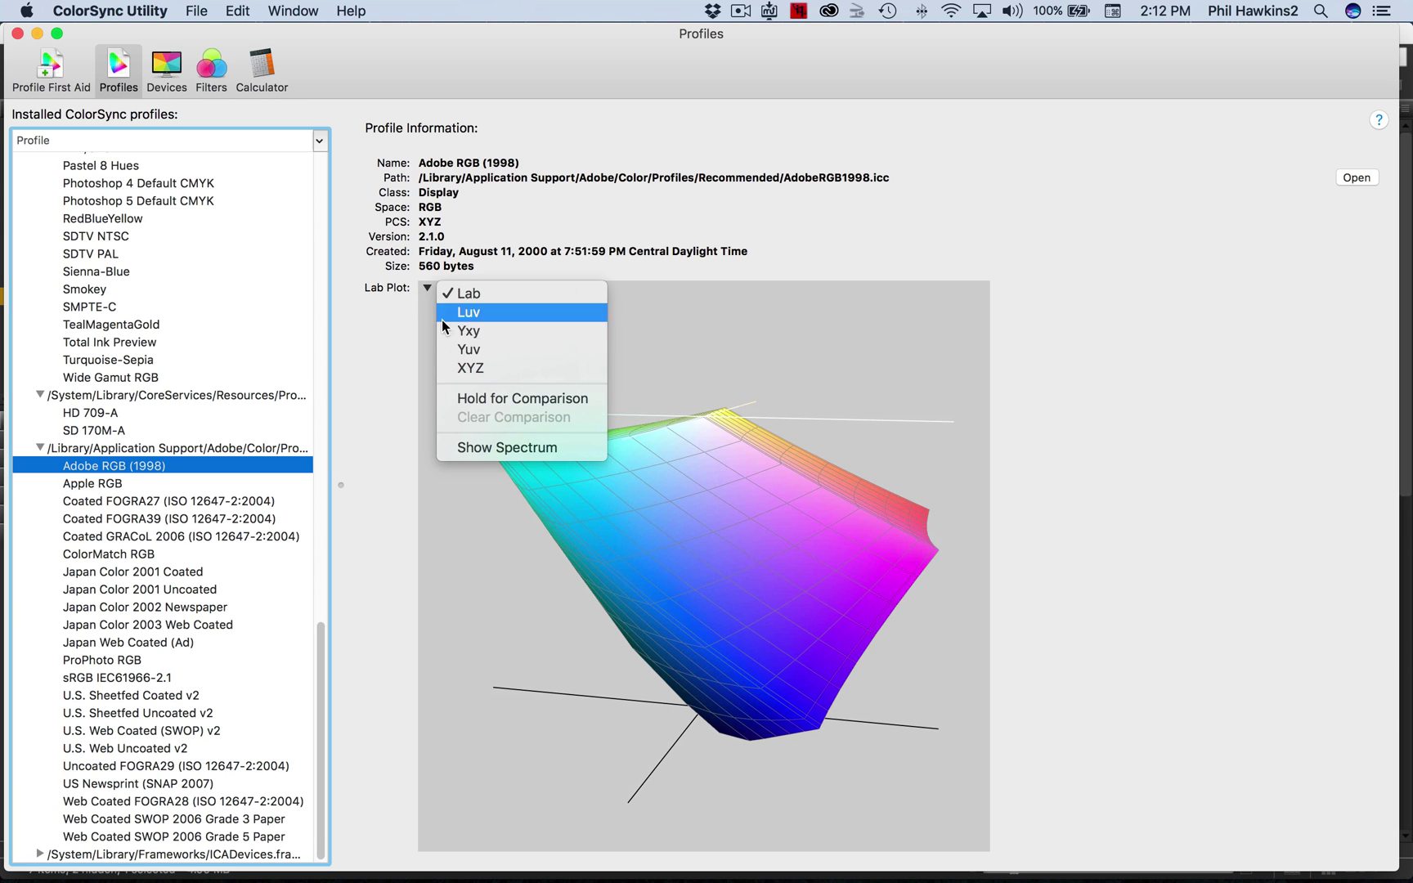
{"action": "left_click", "coordinate": [462, 398]}
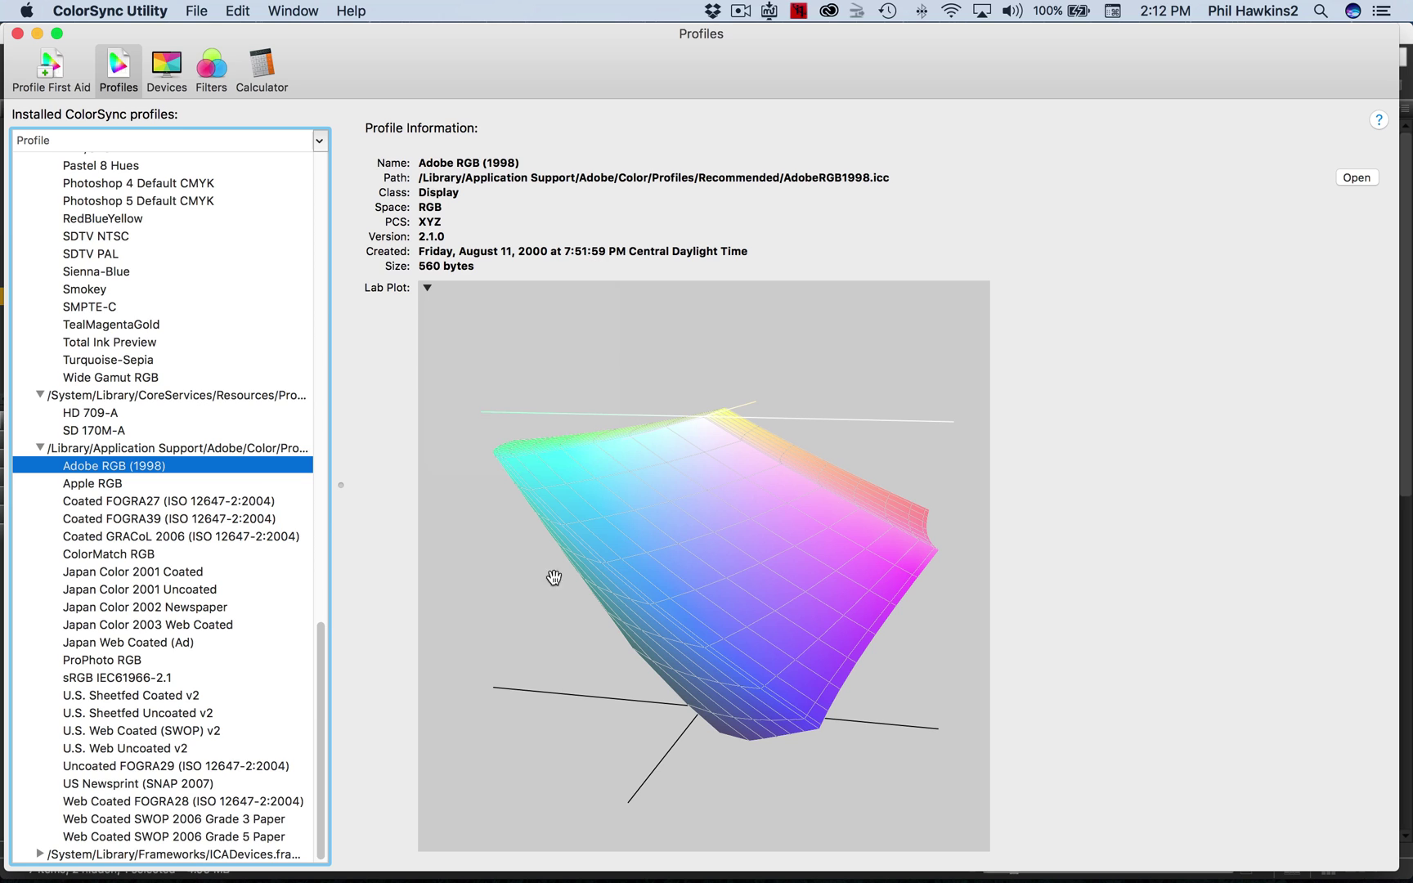
{"action": "left_click", "coordinate": [126, 677]}
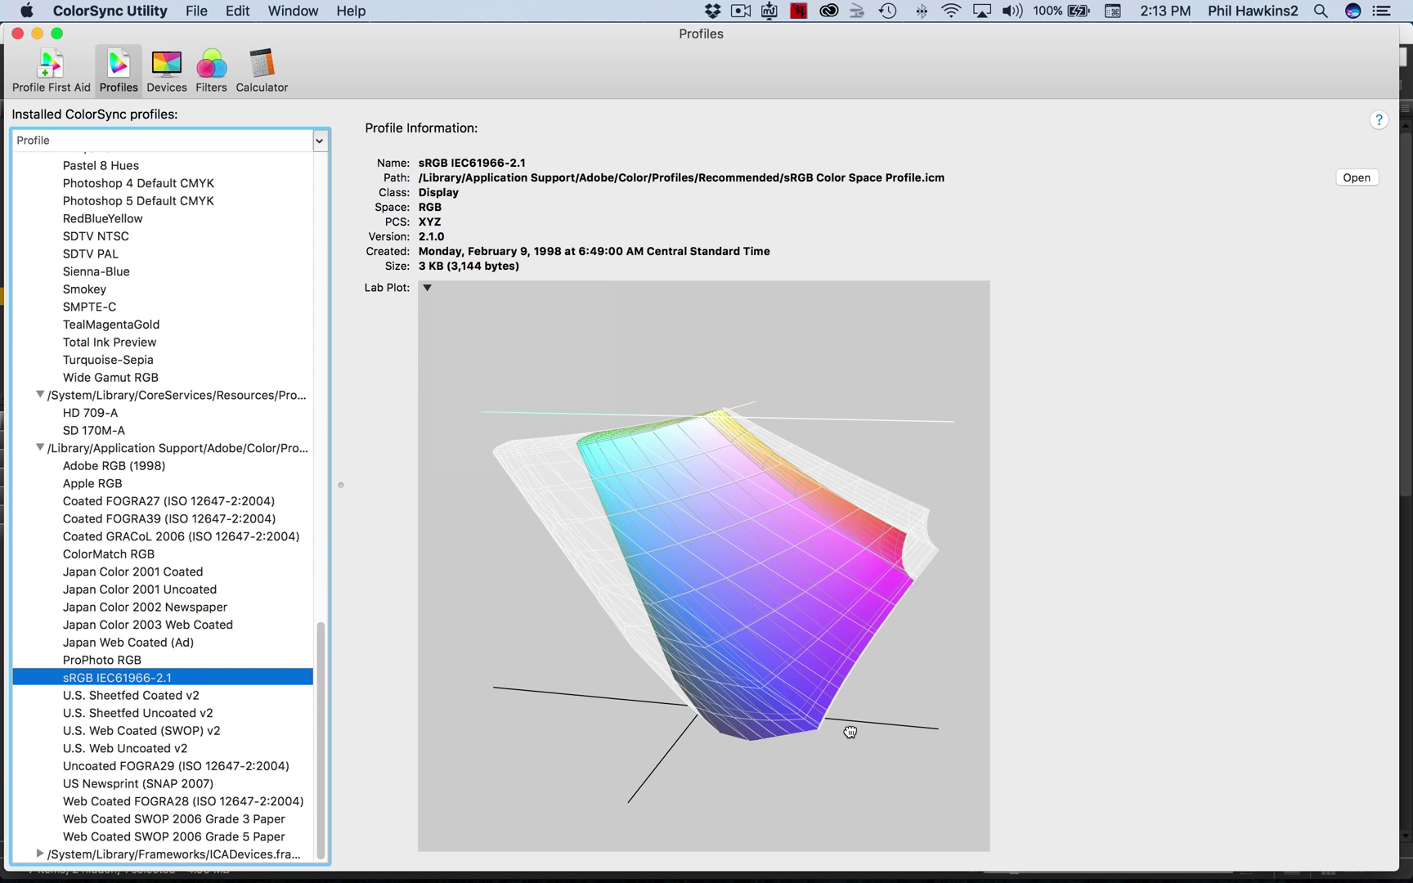
{"action": "mouse_move", "coordinate": [849, 730]}
{"action": "left_mouse_down"}
{"action": "mouse_move", "coordinate": [886, 648]}
{"action": "mouse_move", "coordinate": [826, 744]}
{"action": "mouse_move", "coordinate": [839, 748]}
{"action": "left_mouse_up"}
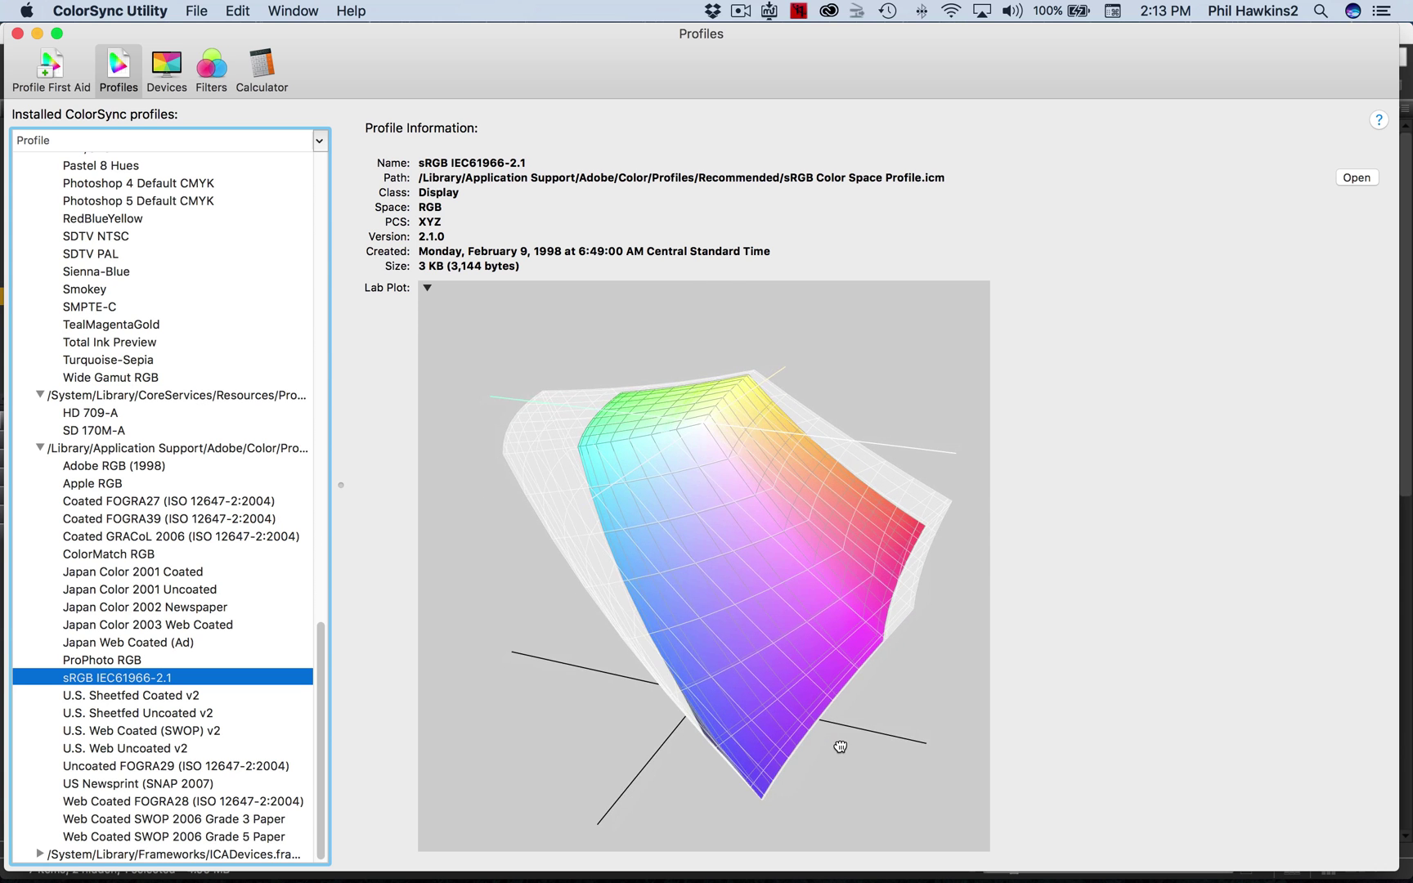
- Display the Adobe RGB (1998) profile again and clear the held comparison
{"action": "left_click", "coordinate": [115, 467]}
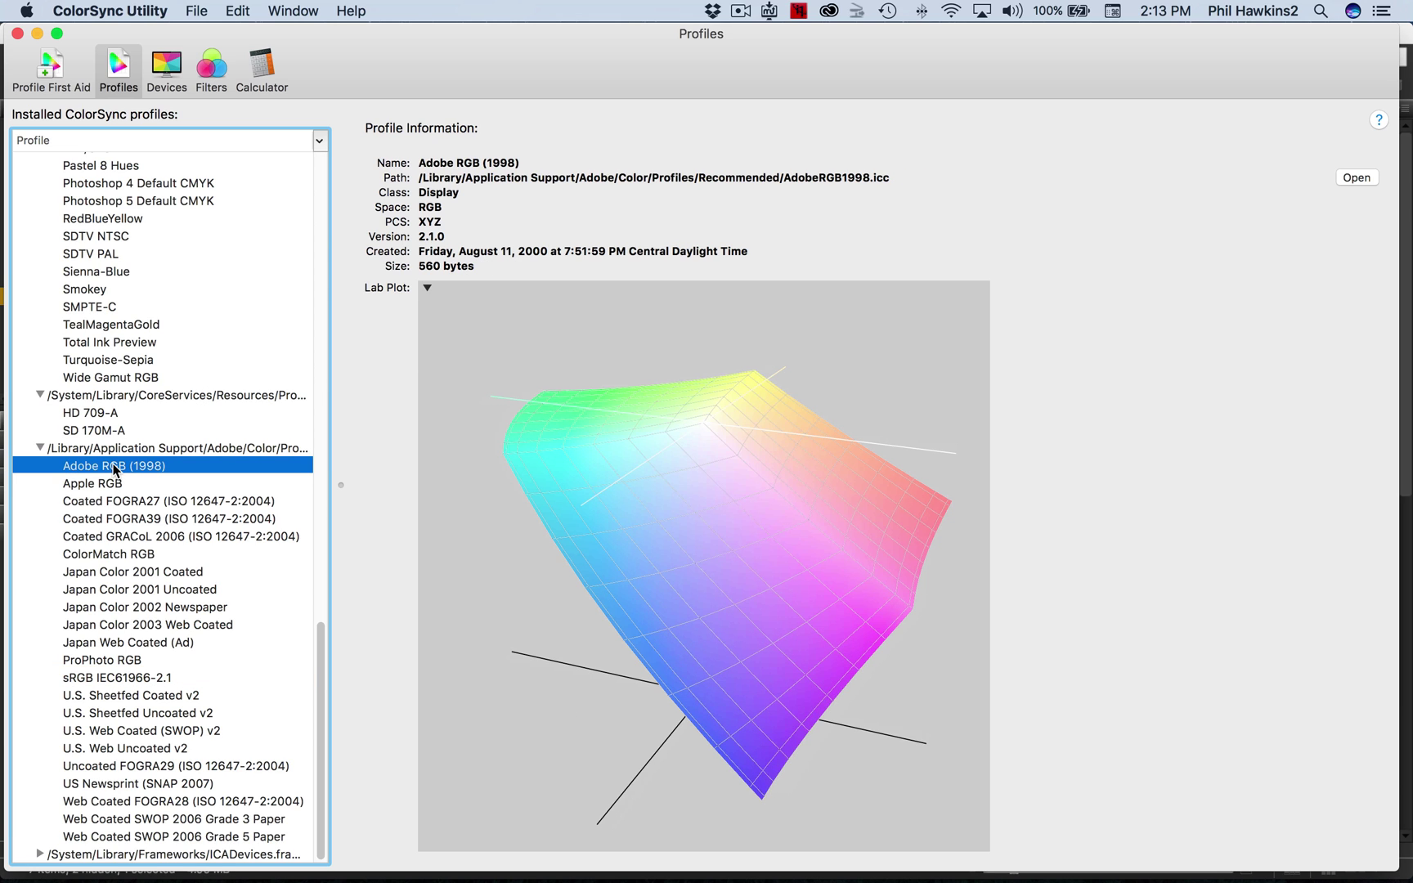
{"action": "left_click", "coordinate": [420, 293]}
{"action": "left_click", "coordinate": [542, 415]}
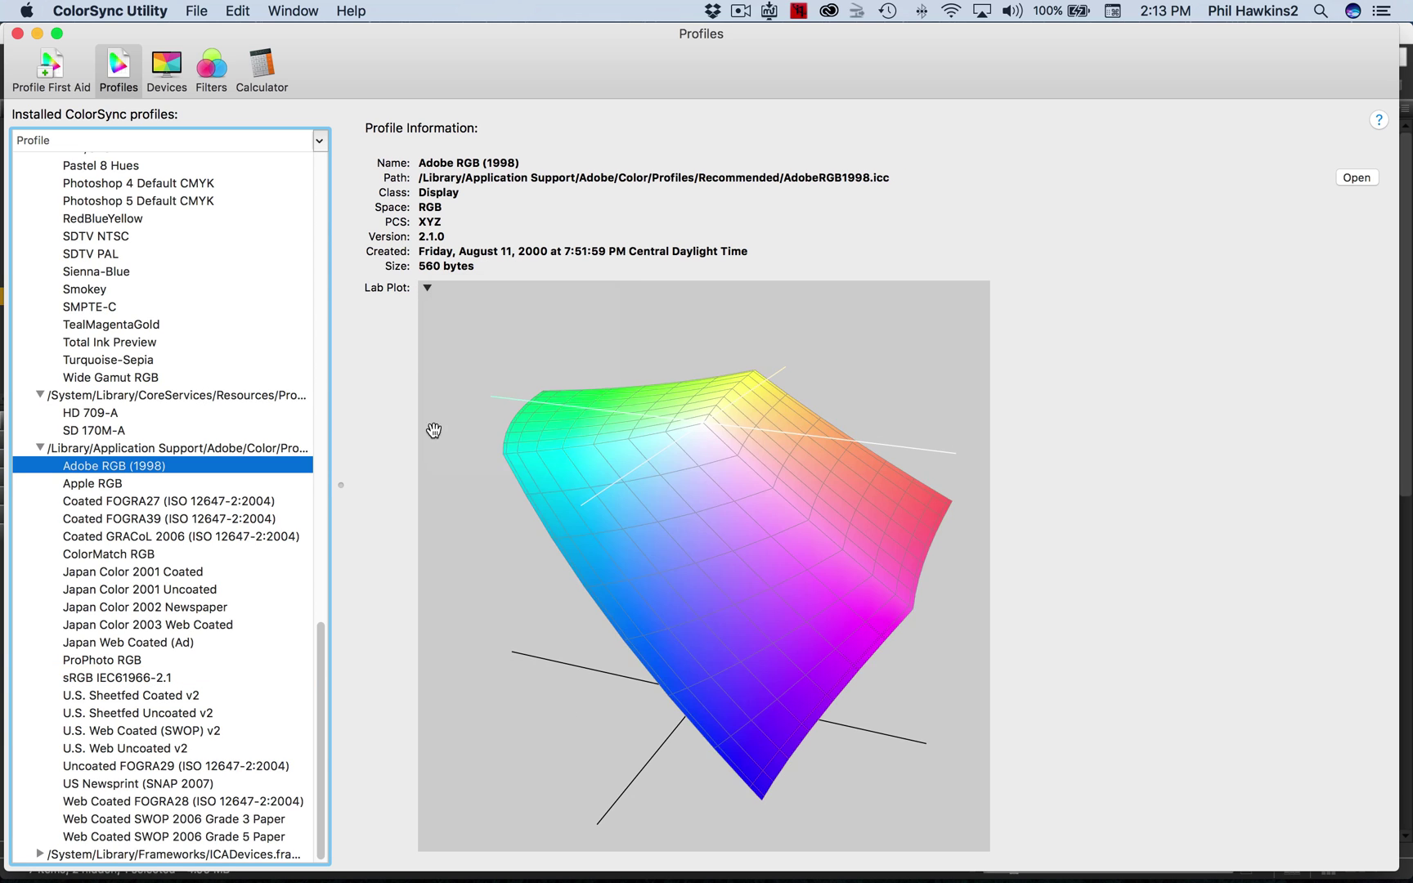
- Display the ProPhoto RGB gamut plot and hold it for comparison
{"action": "left_click", "coordinate": [112, 662]}
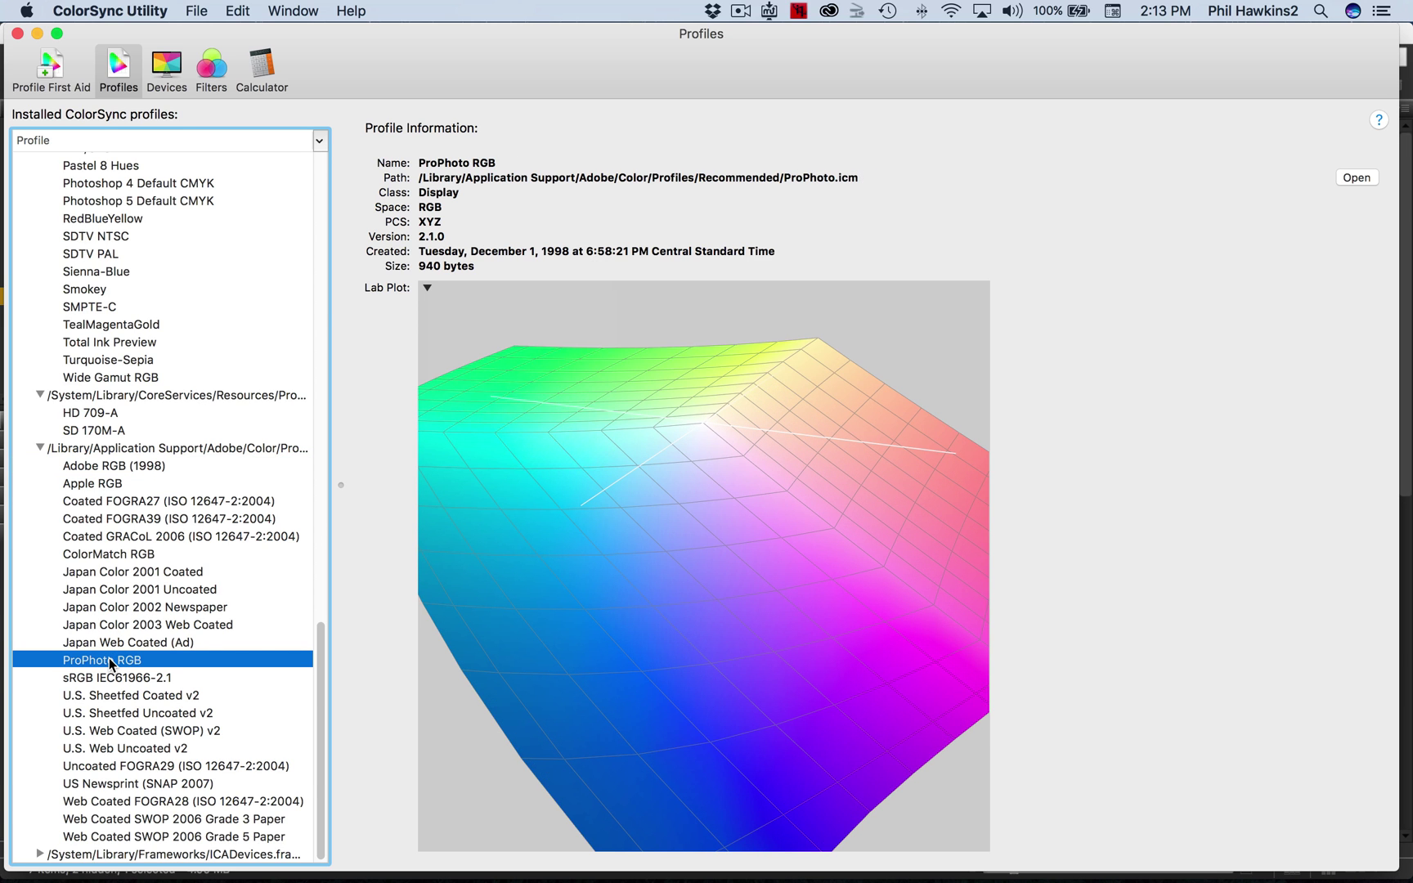
{"action": "mouse_move", "coordinate": [896, 681]}
{"action": "left_mouse_down"}
{"action": "mouse_move", "coordinate": [873, 615]}
{"action": "mouse_move", "coordinate": [871, 669]}
{"action": "mouse_move", "coordinate": [887, 664]}
{"action": "left_mouse_up"}
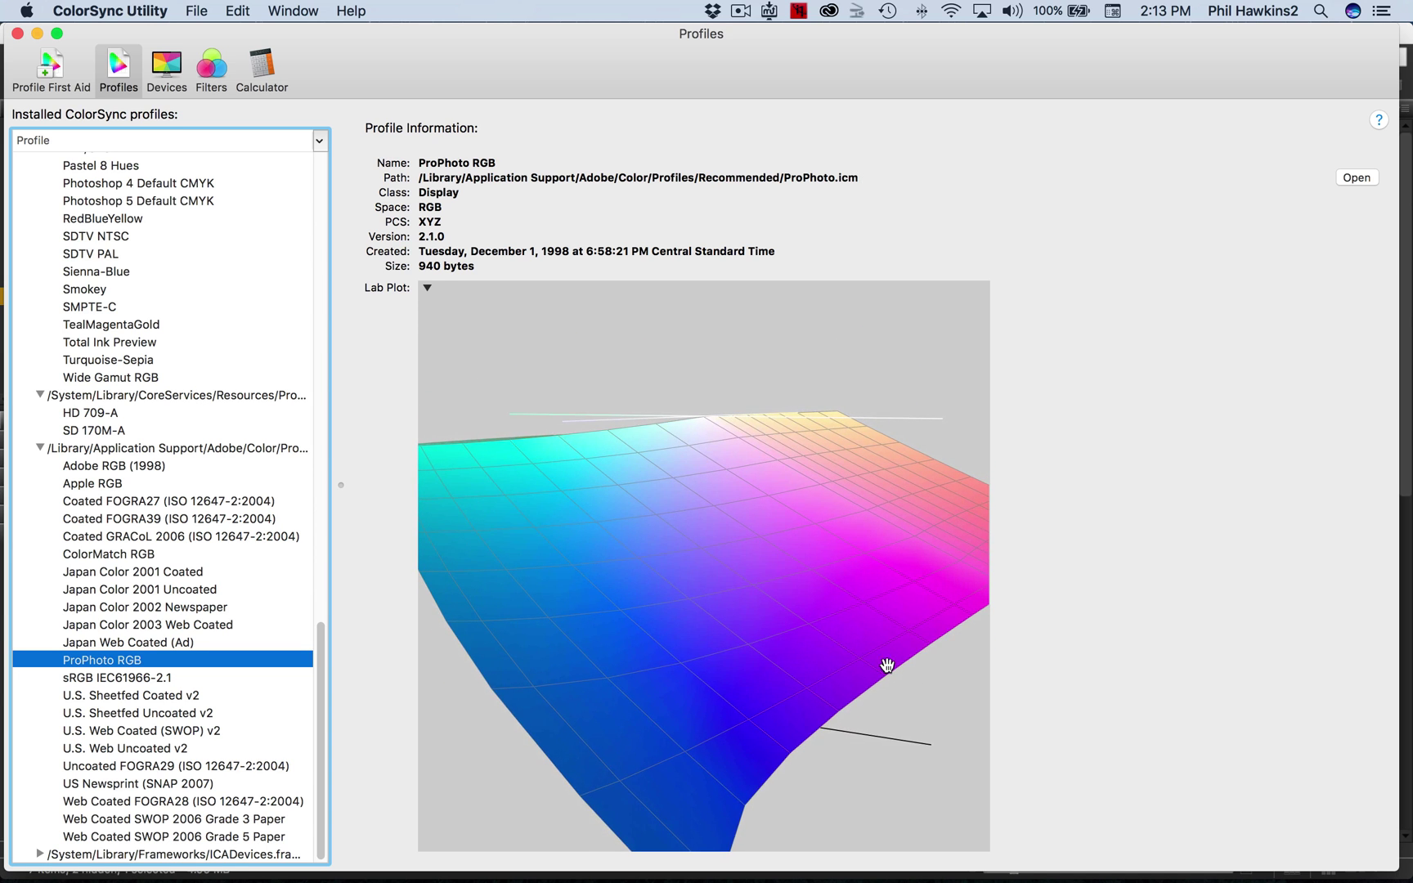
{"action": "left_click", "coordinate": [427, 288]}
{"action": "left_click", "coordinate": [458, 397]}
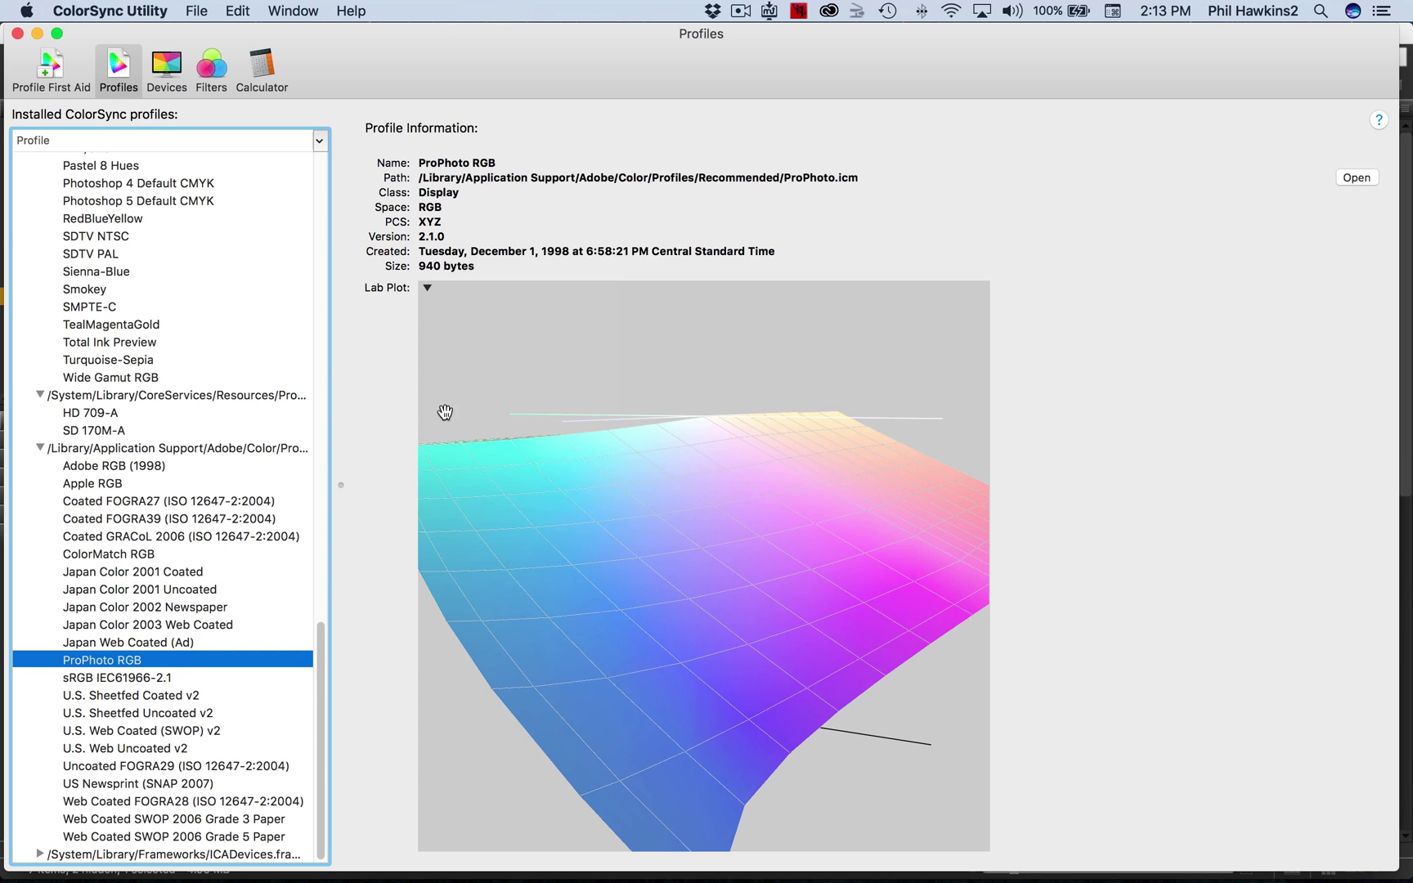
- Compare the Adobe RGB (1998) and sRGB IEC61966-2.1 gamuts against the held ProPhoto RGB plot from different angles
{"action": "left_click", "coordinate": [122, 465]}
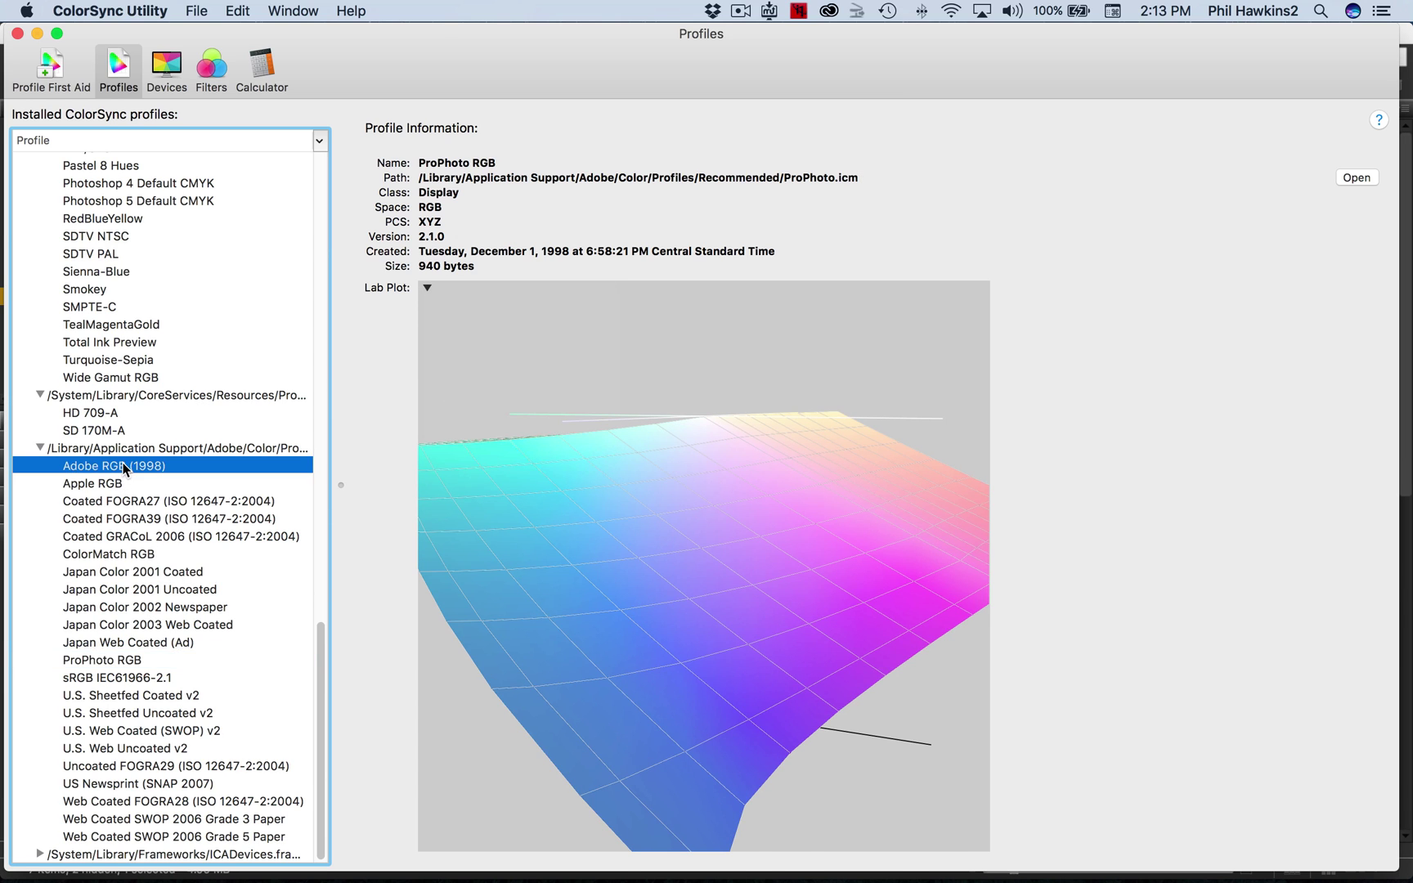
{"action": "left_click_drag", "start_coordinate": [818, 589], "coordinate": [716, 586]}
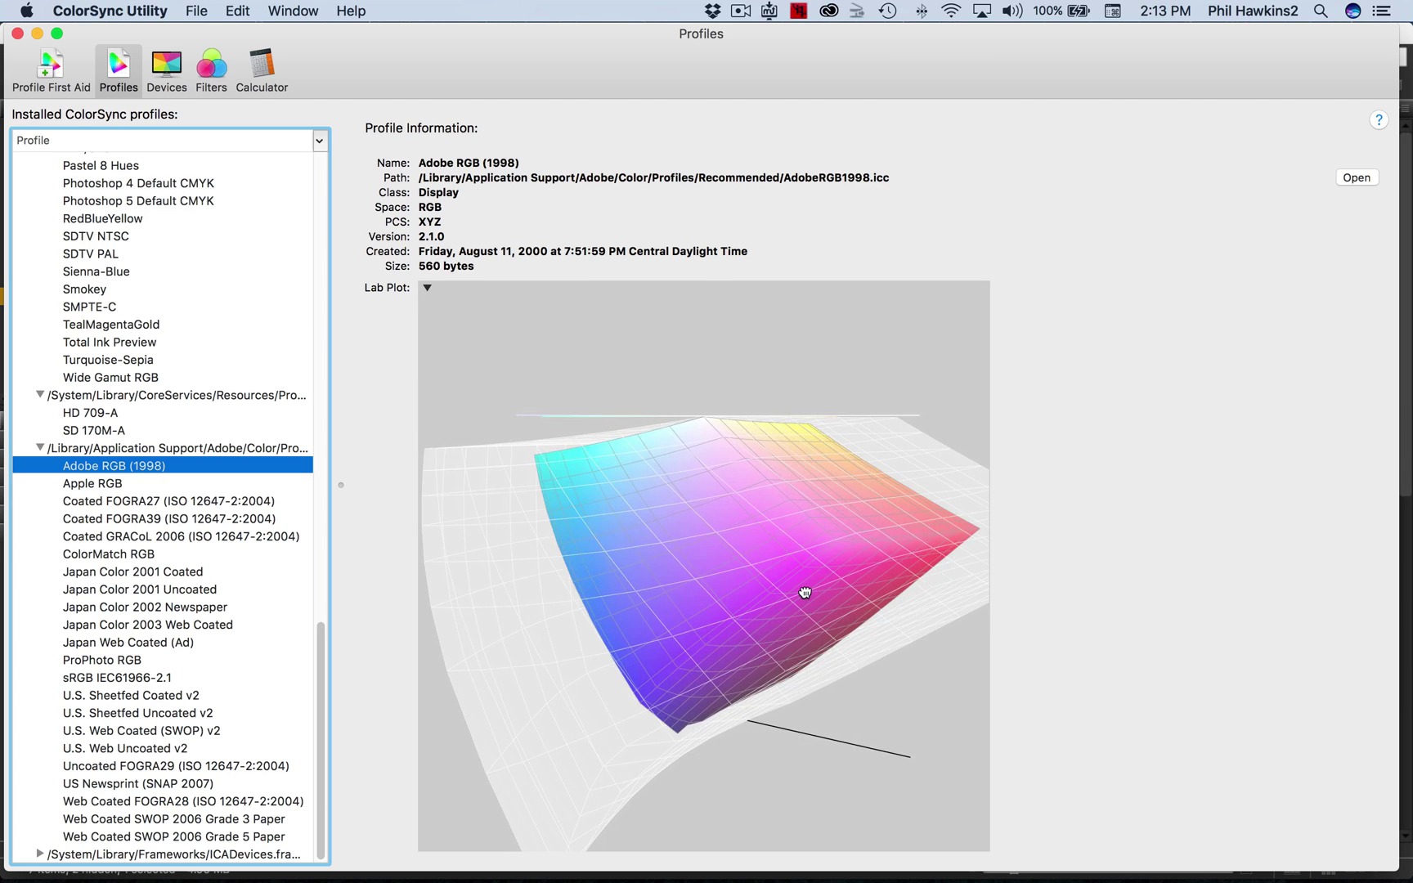
{"action": "left_click", "coordinate": [148, 678]}
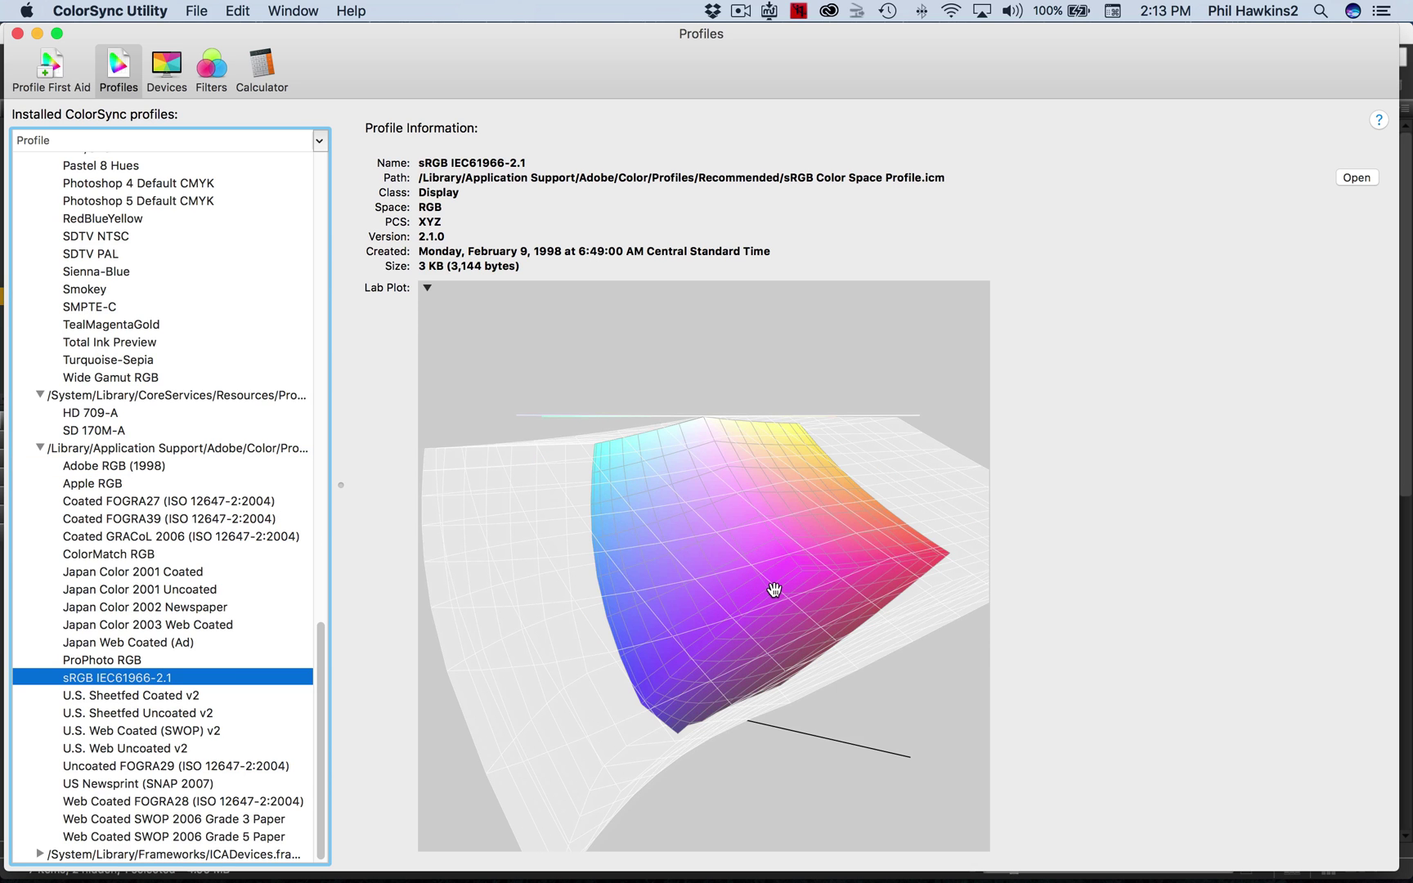
{"action": "left_click_drag", "start_coordinate": [770, 595], "coordinate": [652, 589]}
- Minimize the ColorSync Utility window and switch to DxO OpticsPro
{"action": "left_click", "coordinate": [37, 33]}
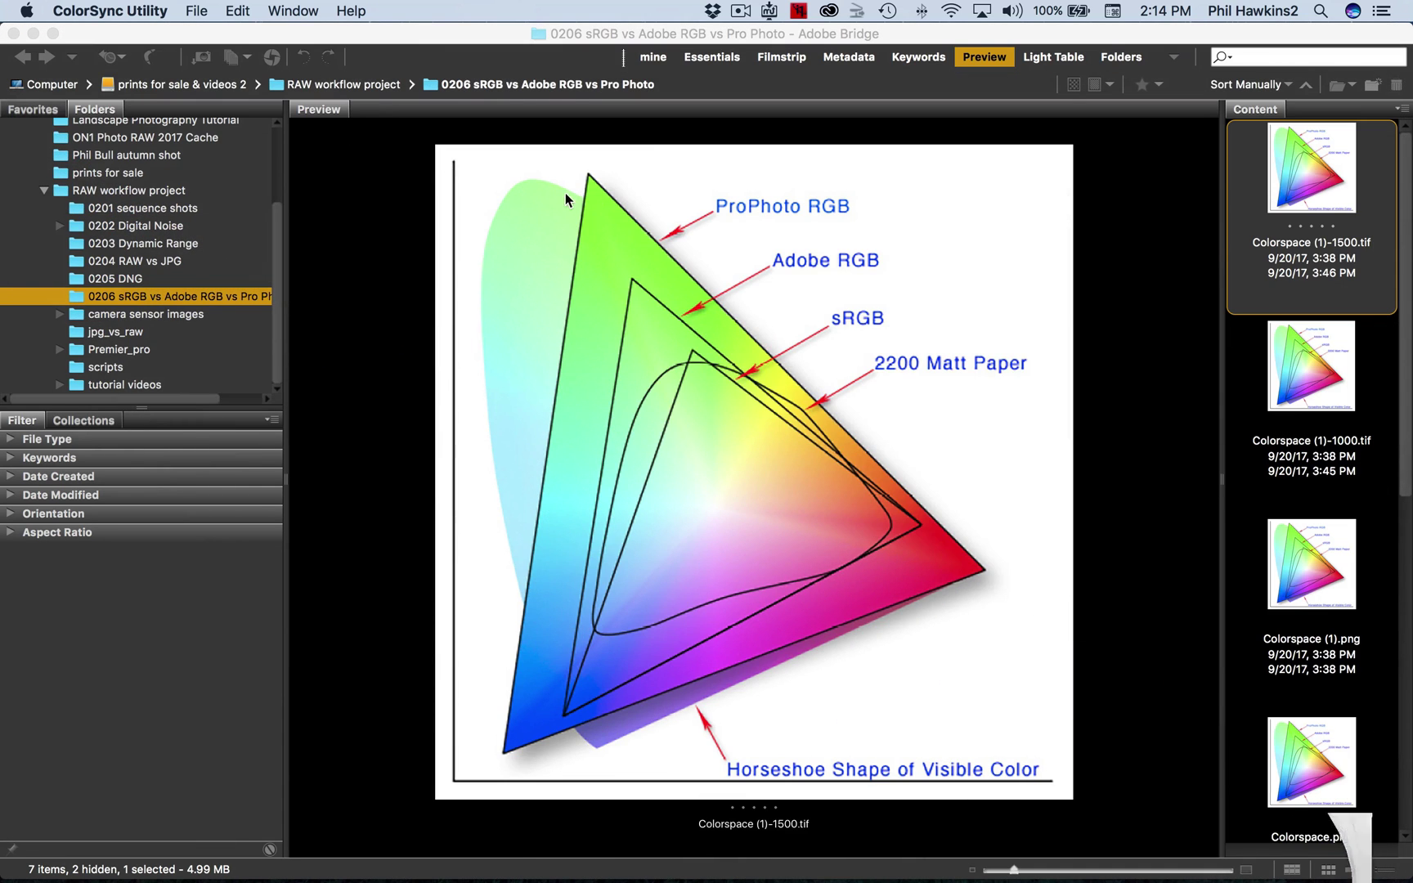
{"action": "mouse_move", "coordinate": [530, 876]}
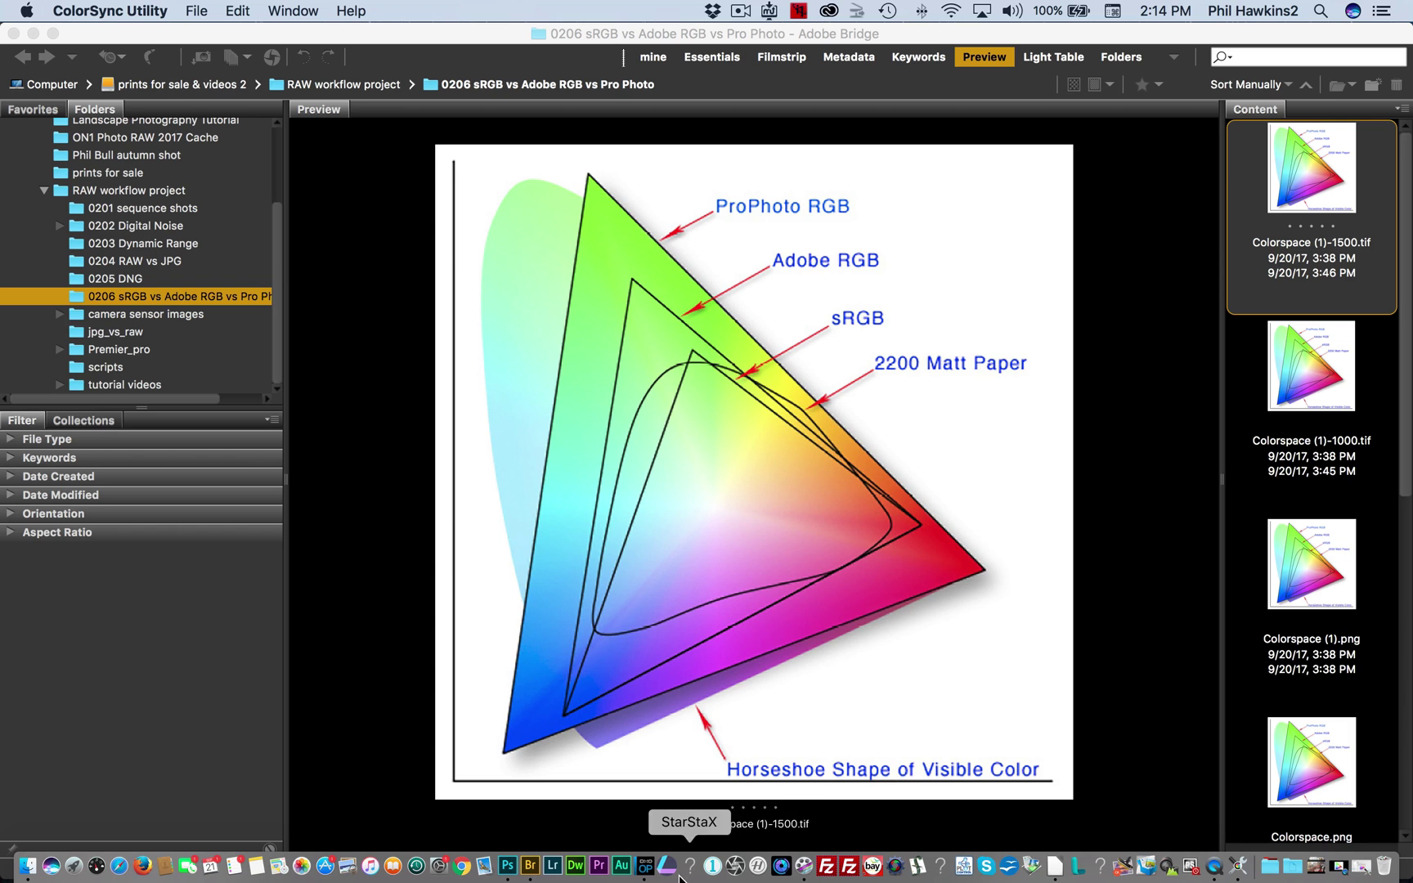
{"action": "left_click", "coordinate": [645, 866]}
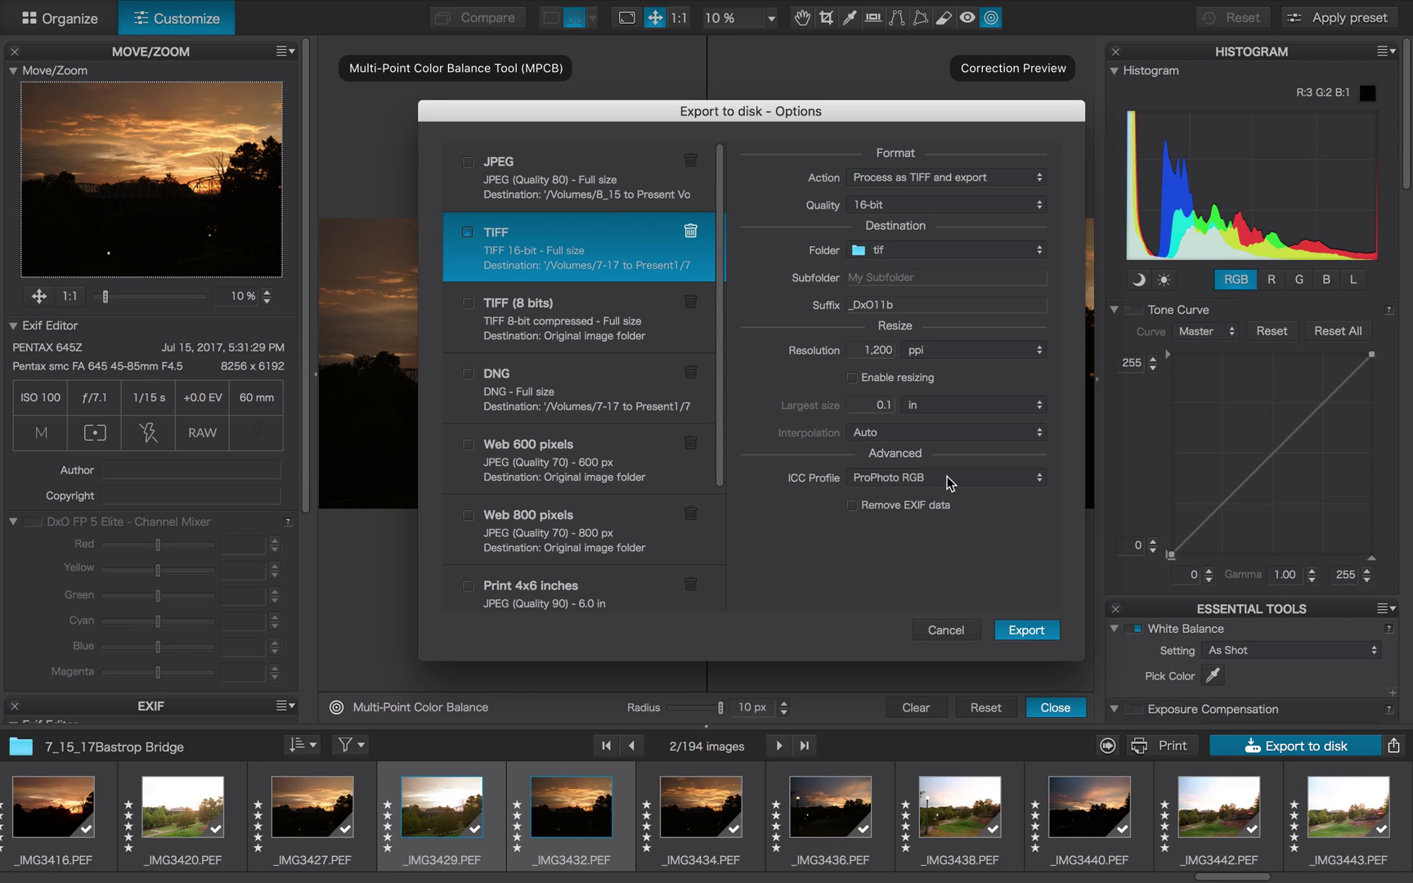
- Switch to Photoshop and open the Color Settings dialog
{"action": "mouse_move", "coordinate": [462, 875]}
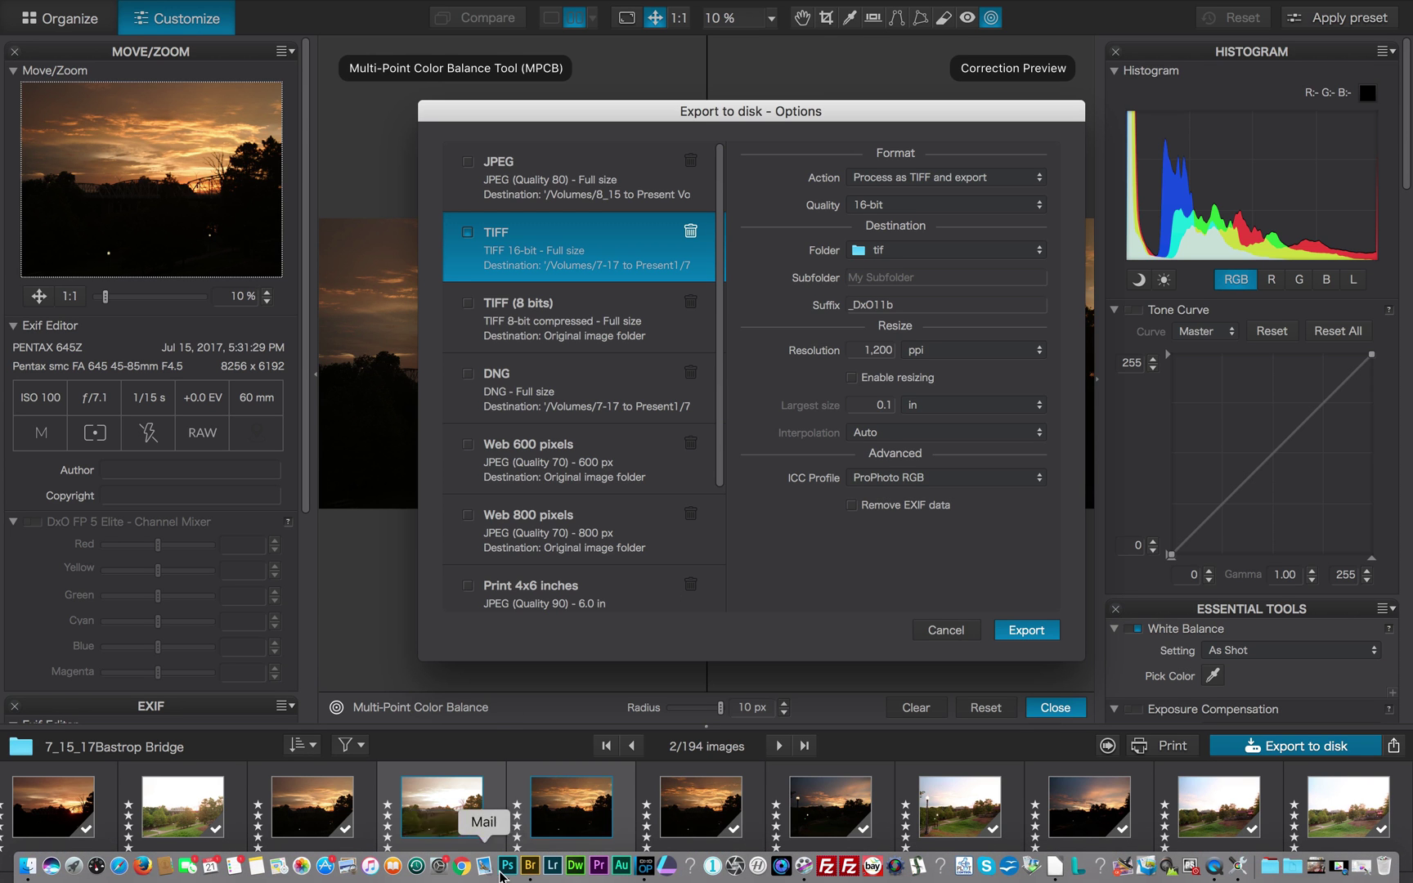
{"action": "left_click", "coordinate": [507, 868]}
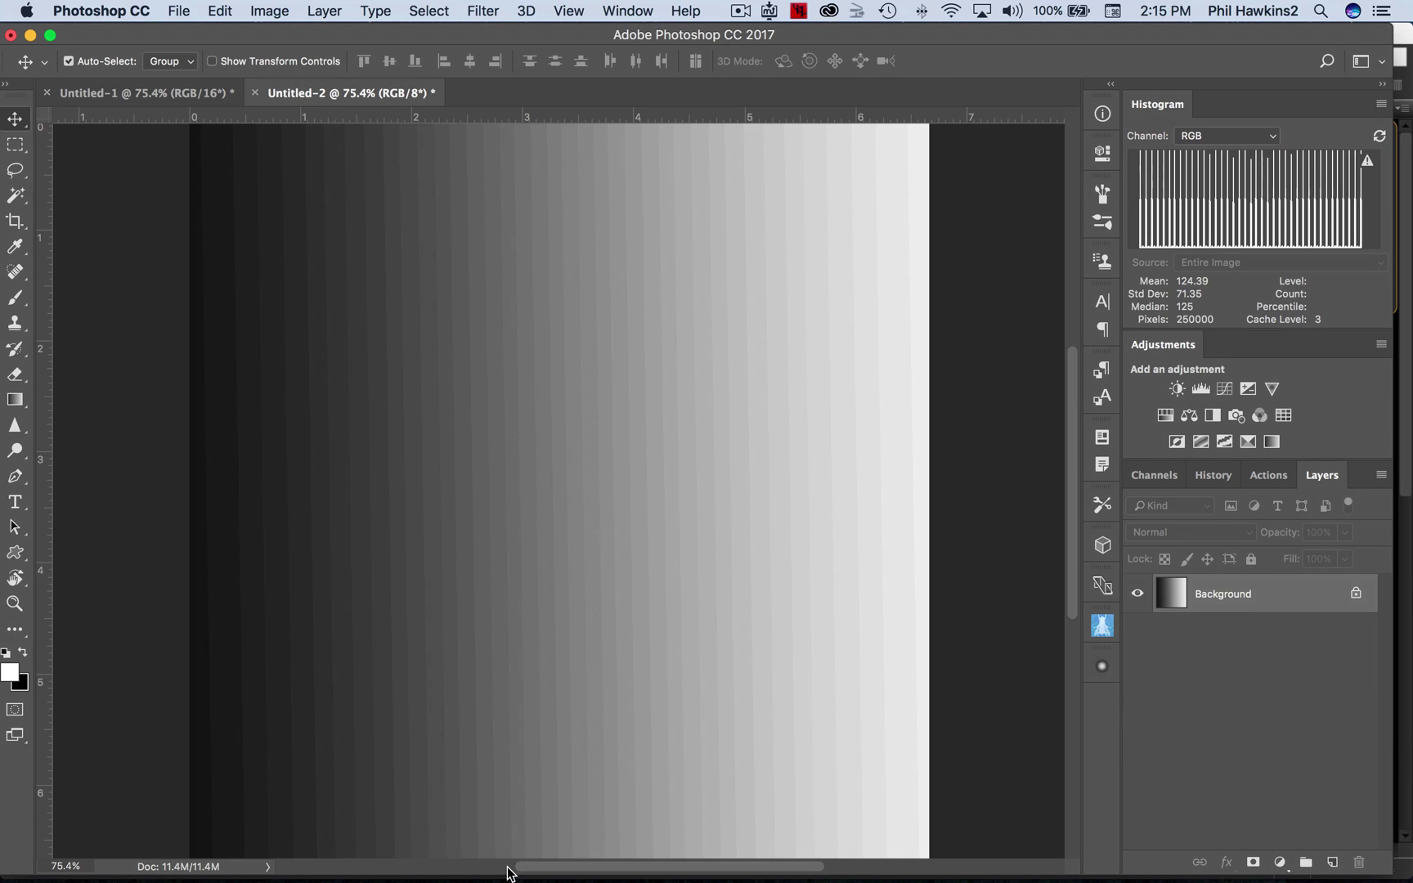
{"action": "left_click", "coordinate": [215, 13]}
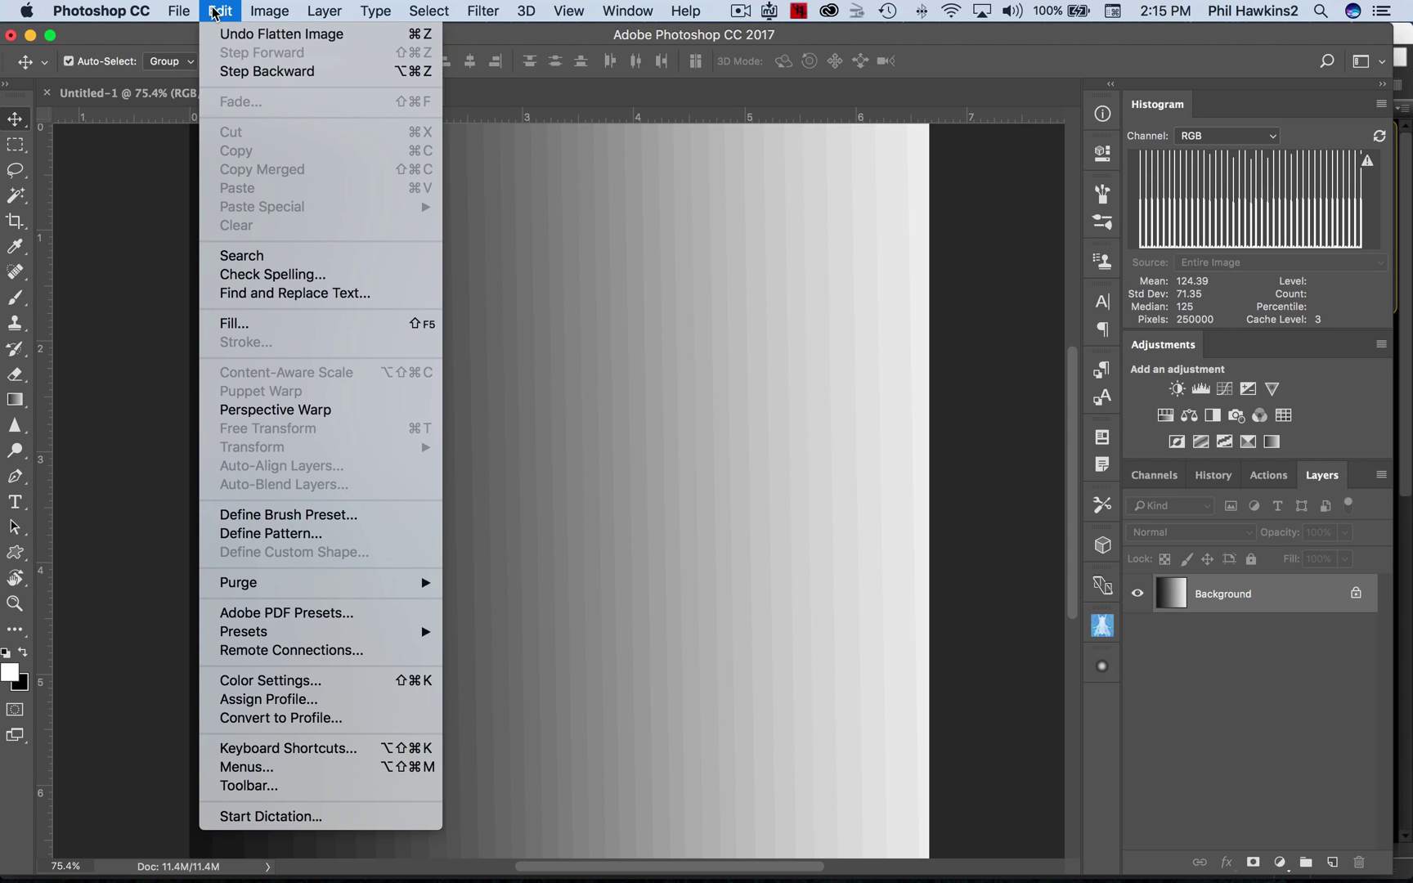
{"action": "left_click", "coordinate": [229, 681]}
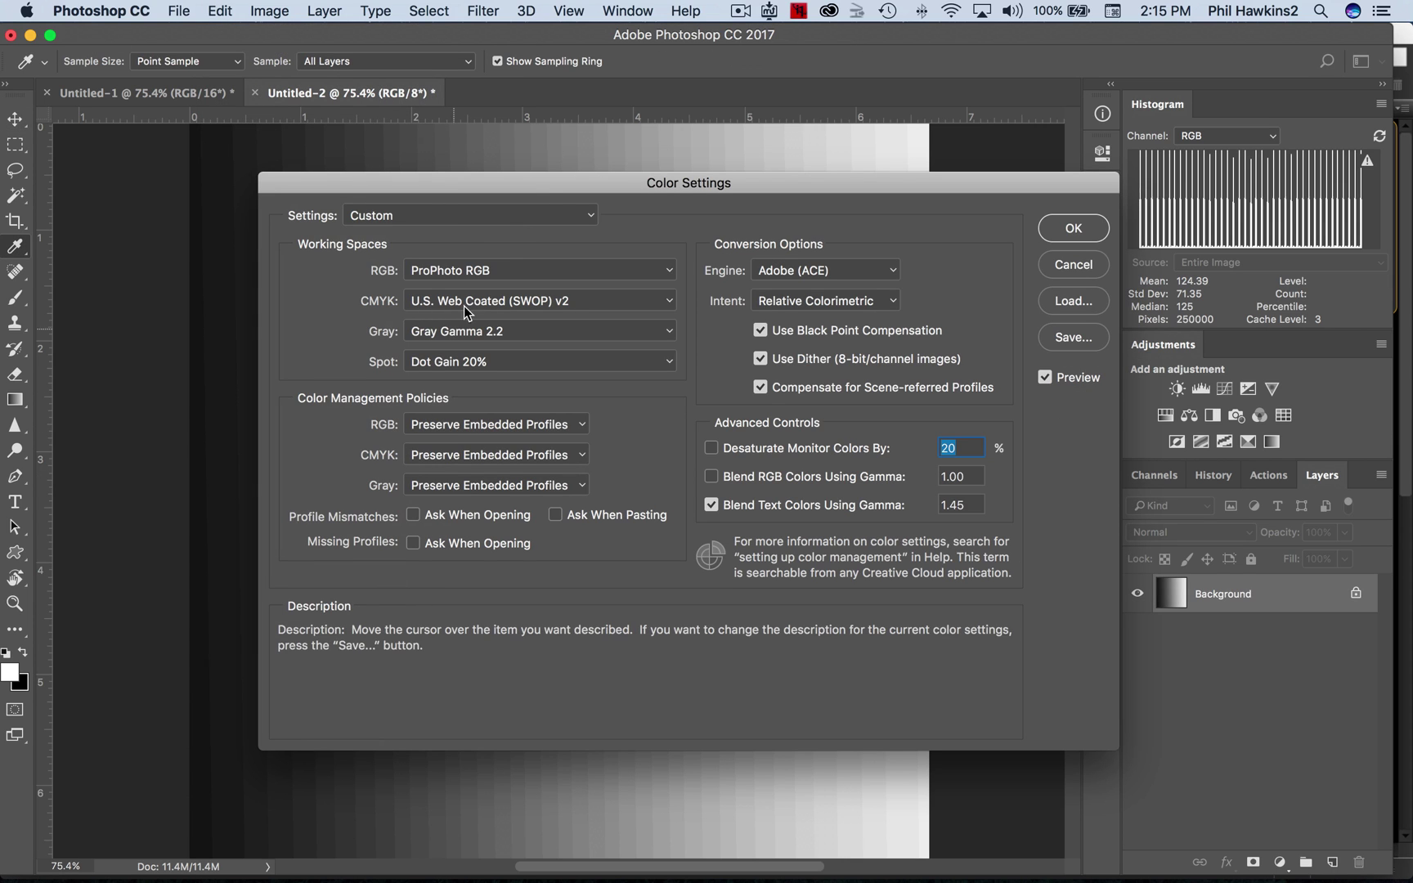
- Review the description of the RGB working space and choose Gray Gamma 2.2 as the gray working space
{"action": "mouse_move", "coordinate": [372, 255]}
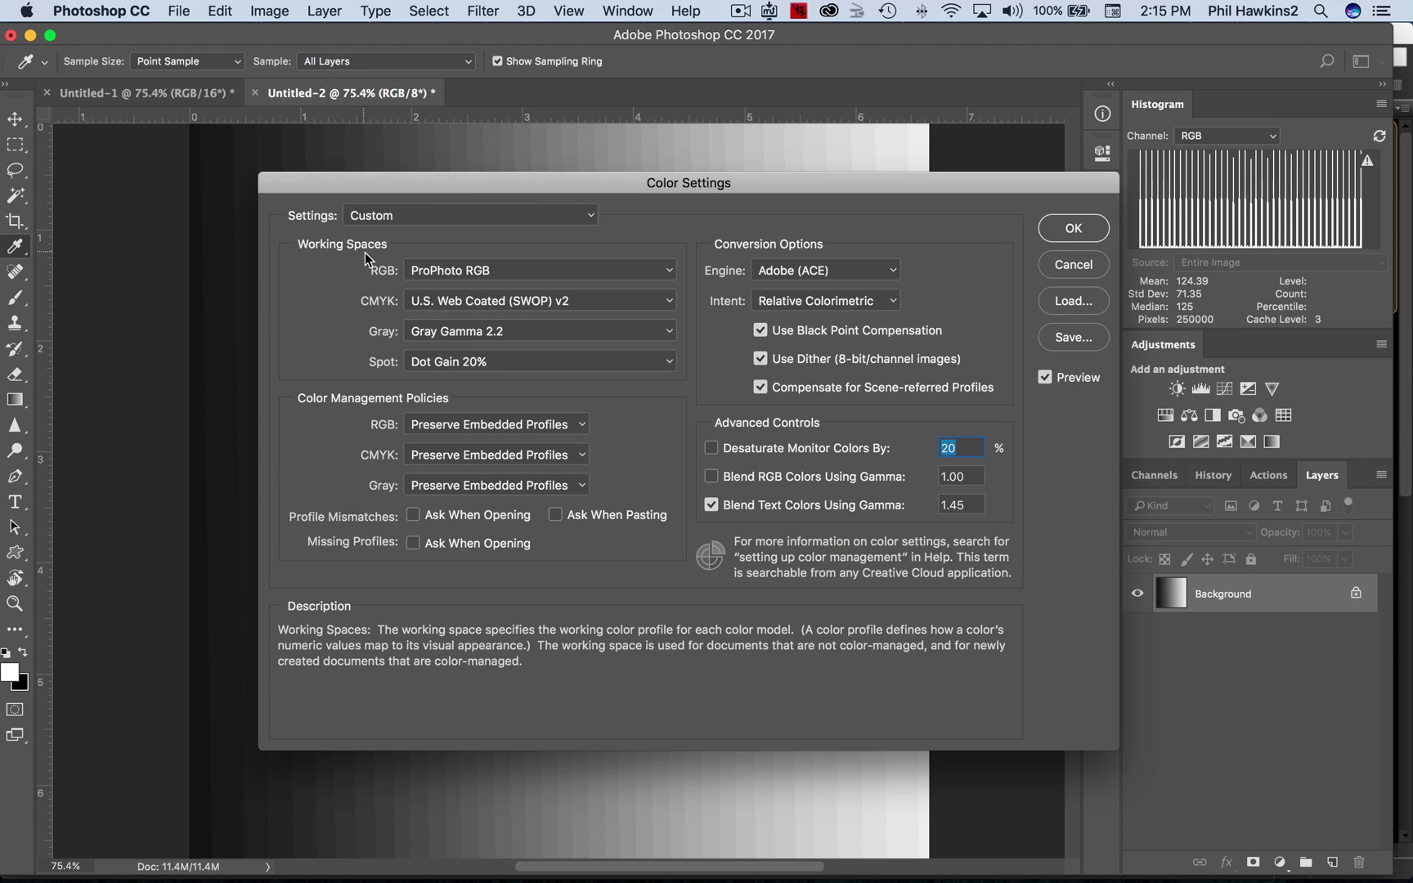
{"action": "mouse_move", "coordinate": [527, 272]}
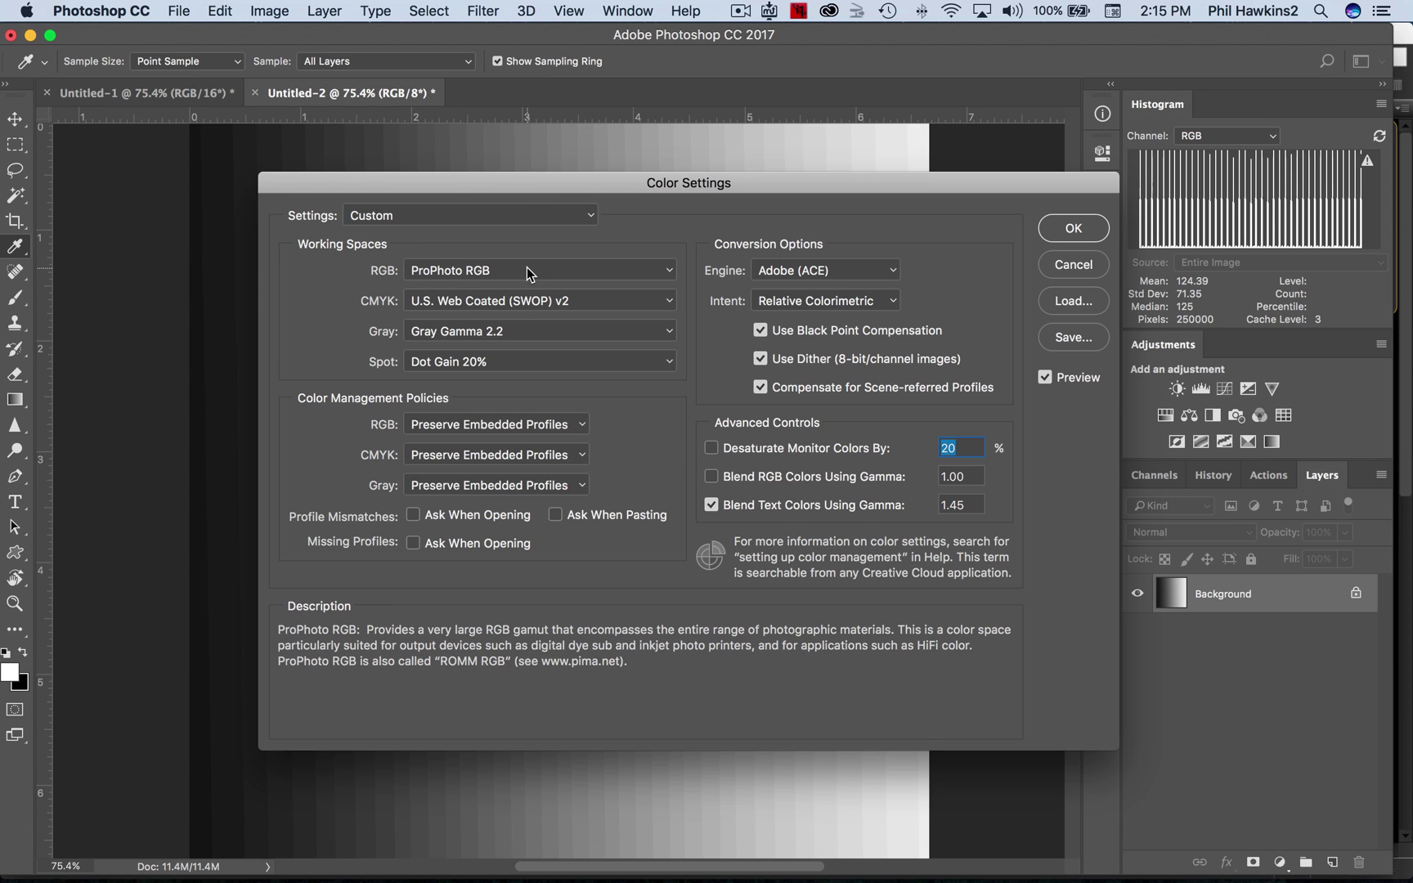
{"action": "left_click_drag", "start_coordinate": [336, 188], "coordinate": [939, 199]}
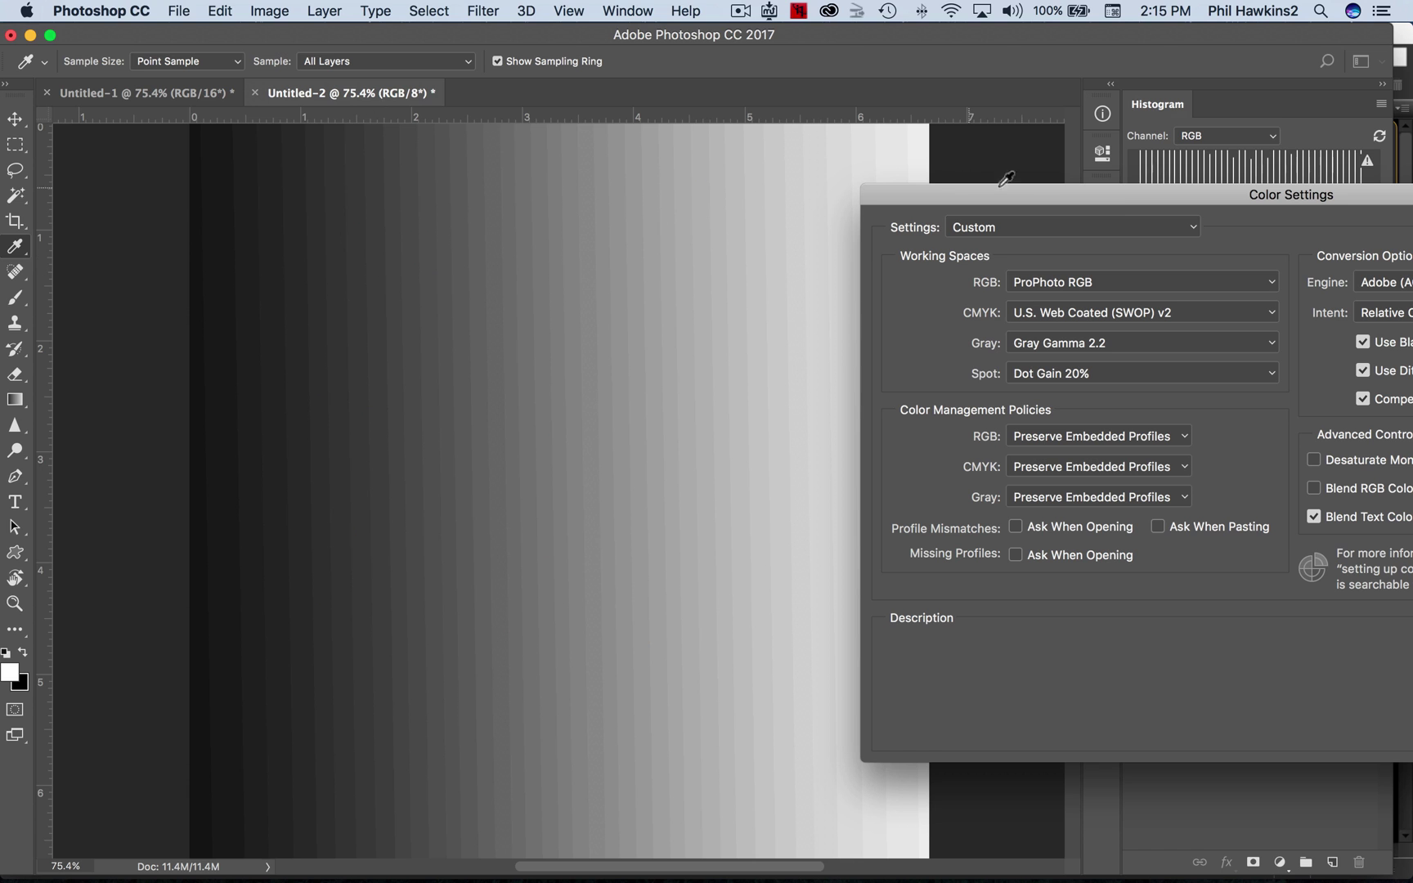
{"action": "left_click_drag", "start_coordinate": [1111, 198], "coordinate": [467, 193]}
{"action": "mouse_move", "coordinate": [442, 270]}
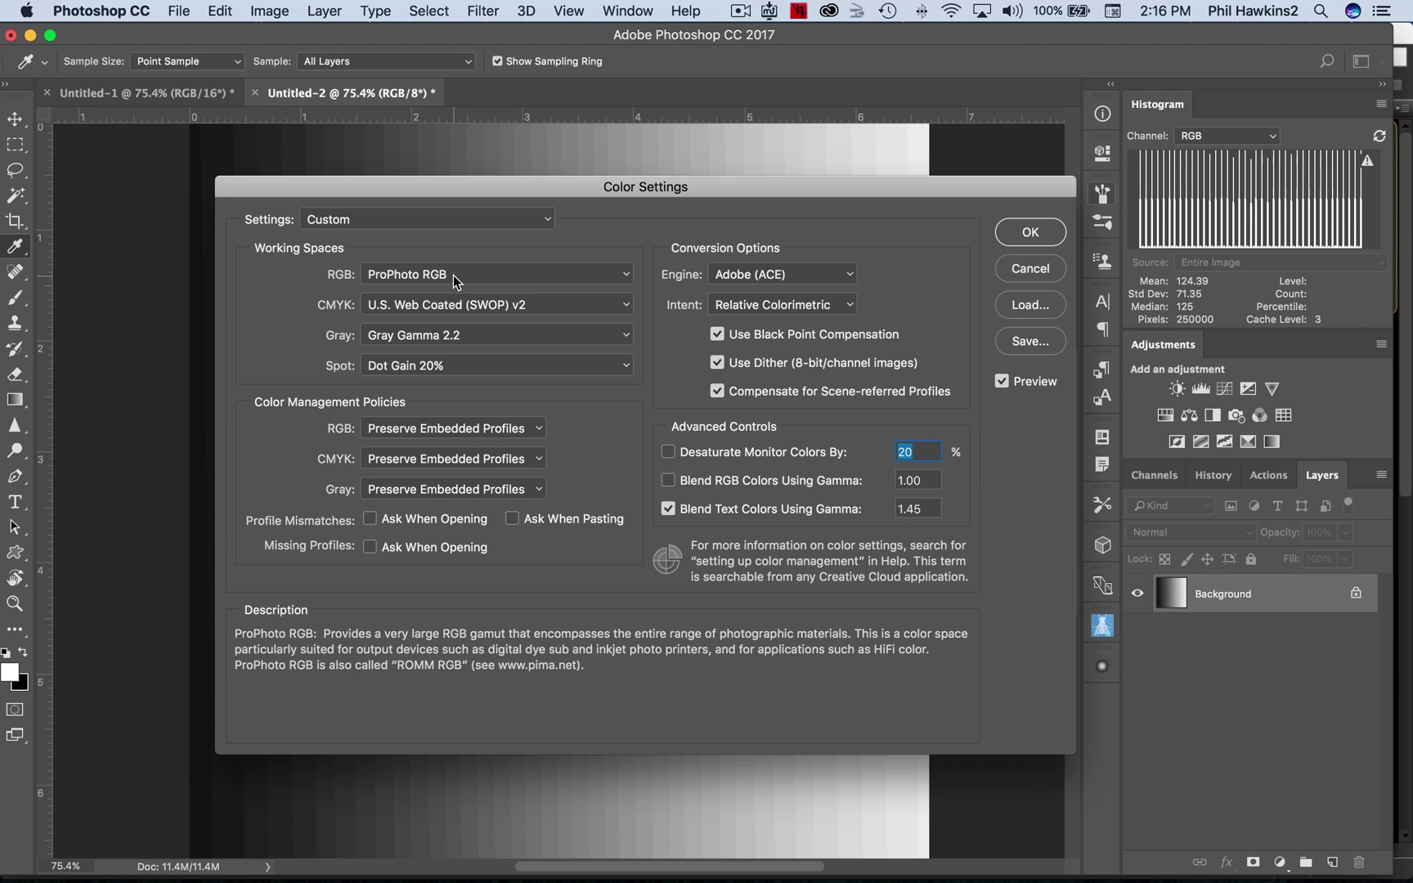
{"action": "left_click", "coordinate": [477, 334]}
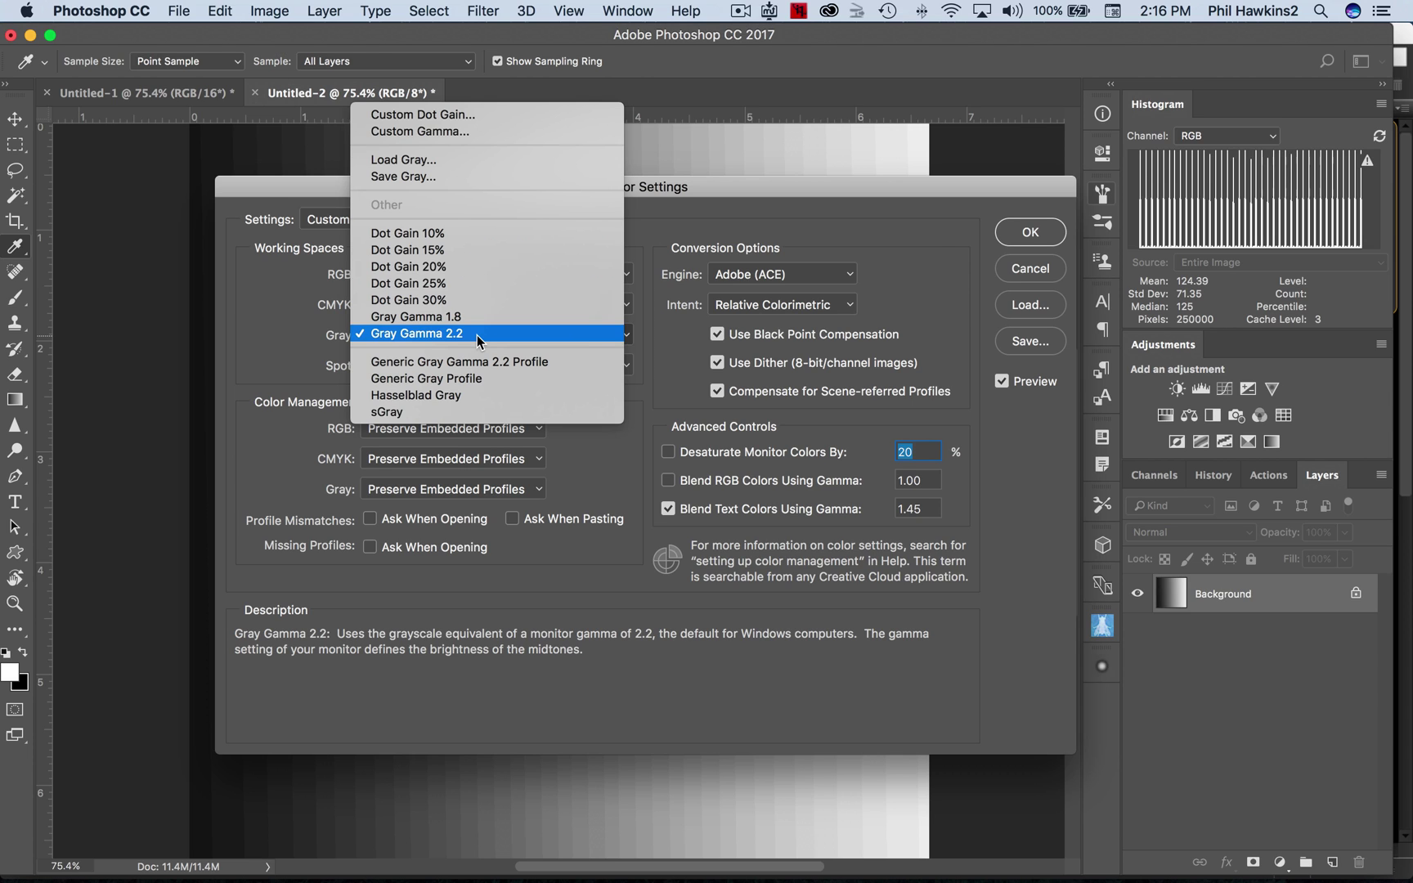
{"action": "left_click", "coordinate": [477, 335]}
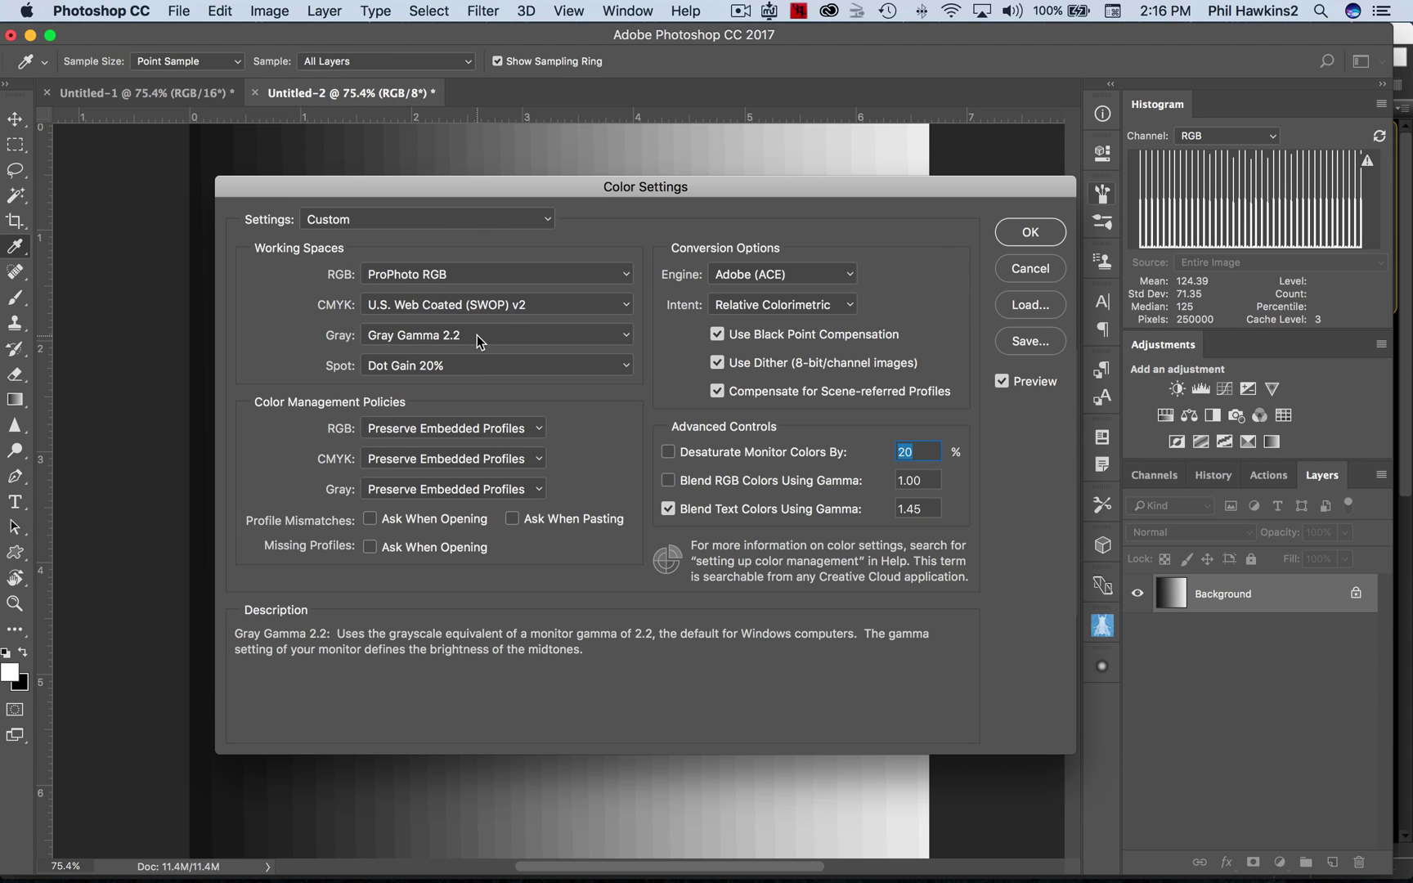
- Choose Preserve Embedded Profiles as the RGB color management policy and review its description alongside the RGB working space
{"action": "mouse_move", "coordinate": [299, 418]}
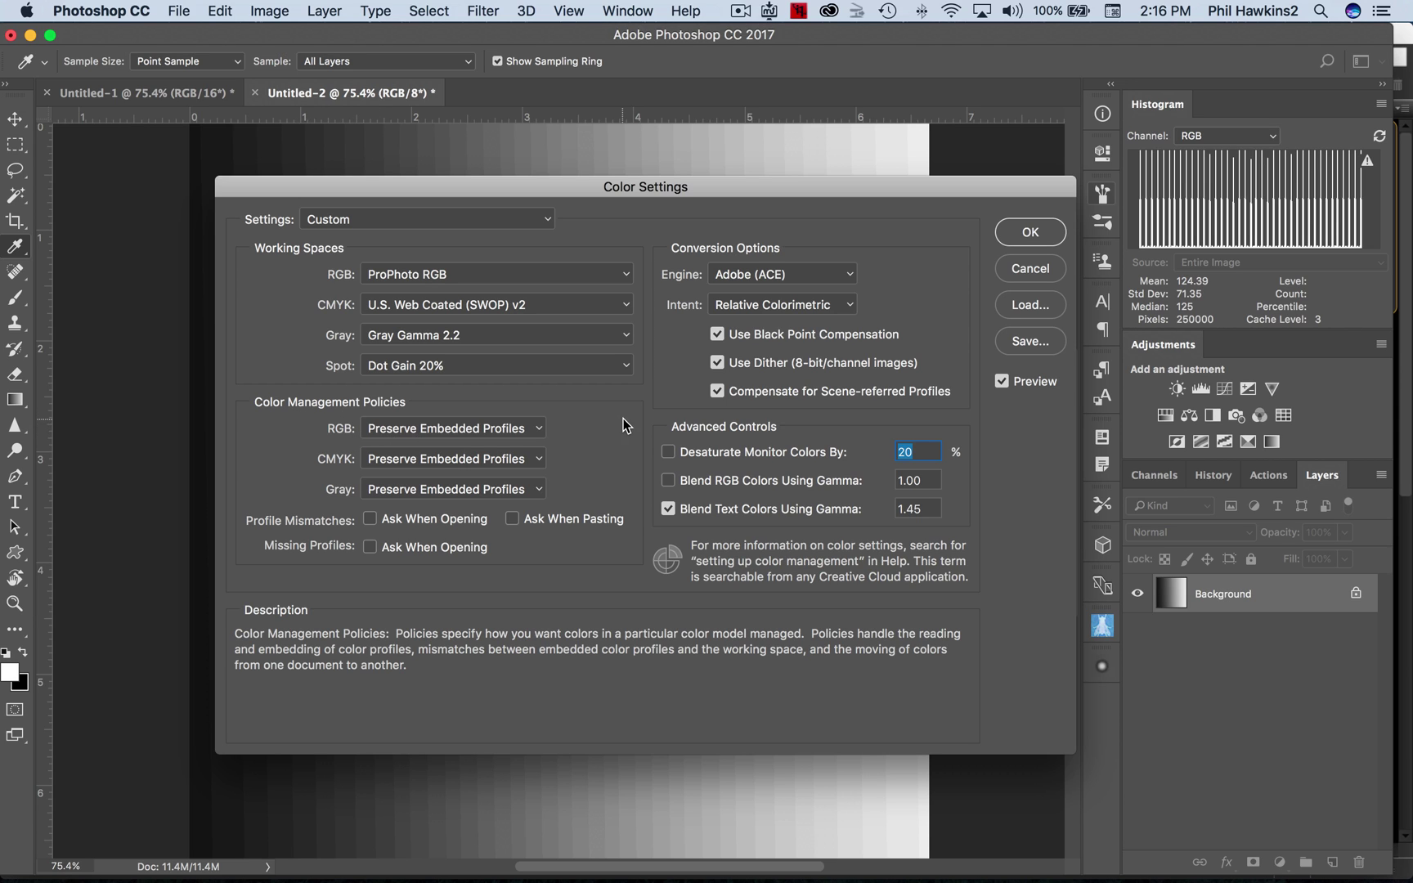
{"action": "left_click", "coordinate": [536, 428]}
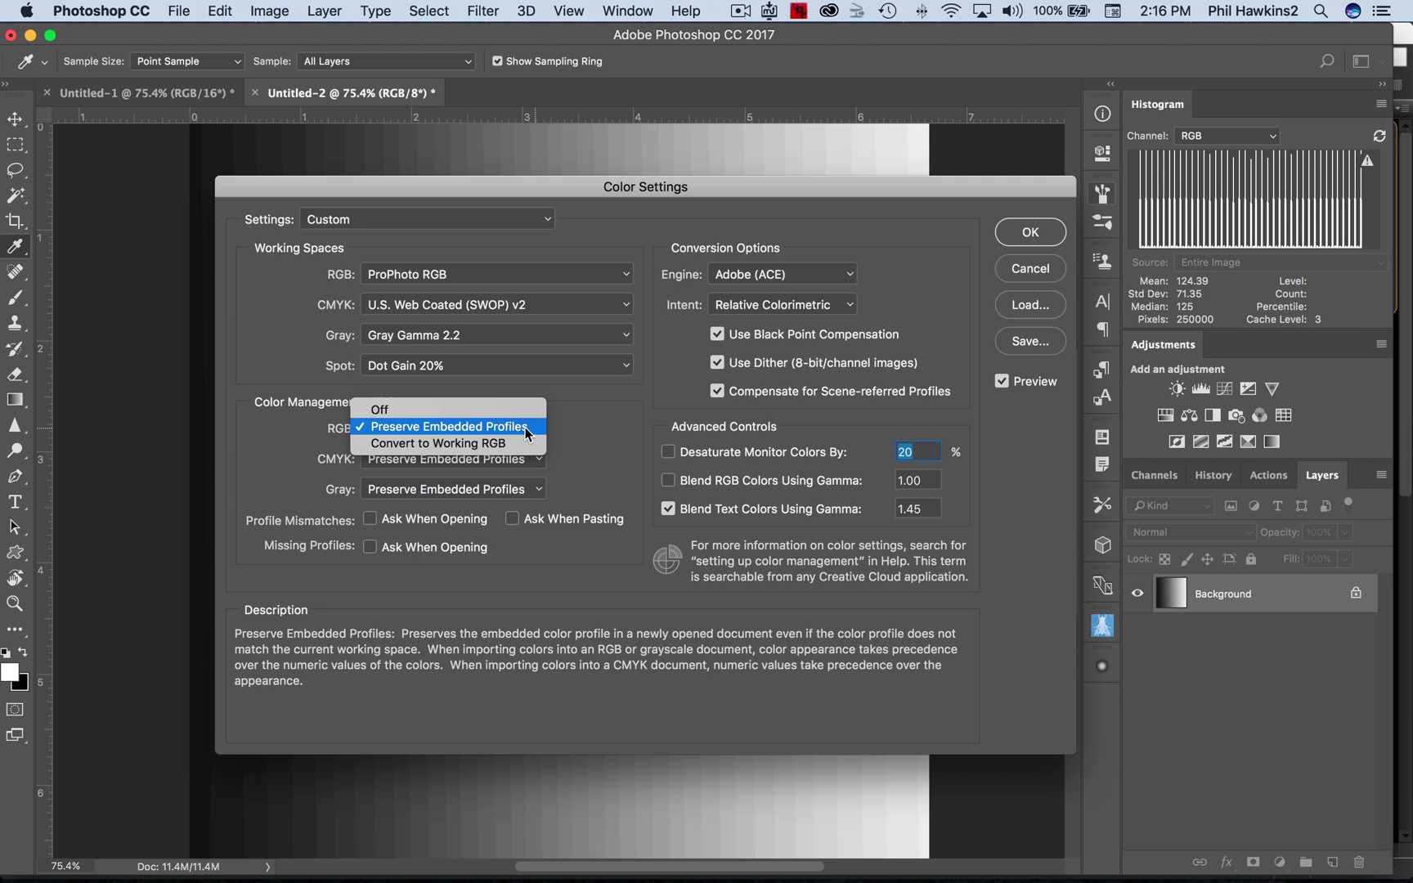
{"action": "left_click", "coordinate": [525, 426]}
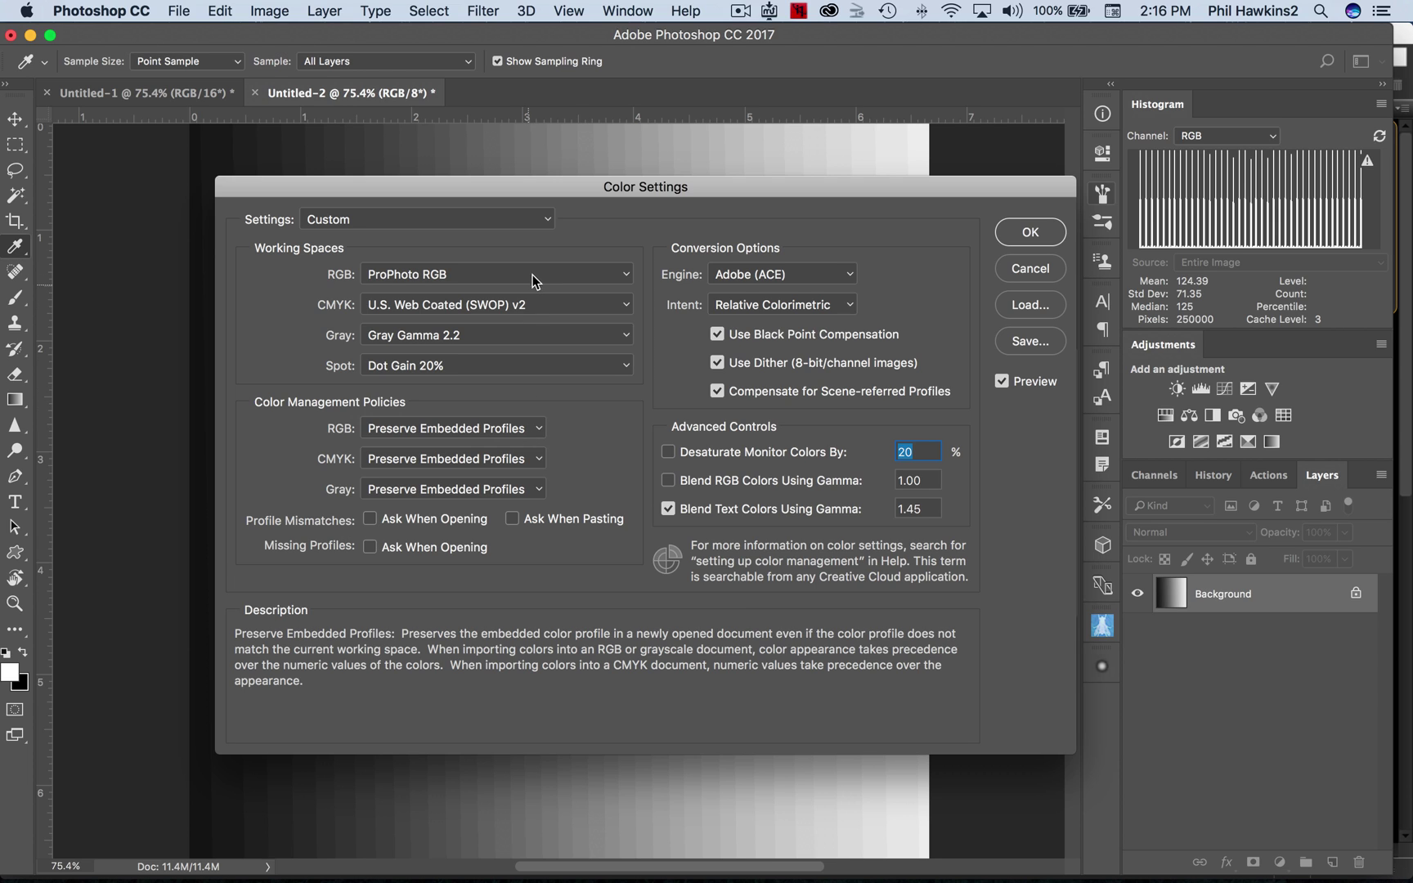
{"action": "mouse_move", "coordinate": [532, 274]}
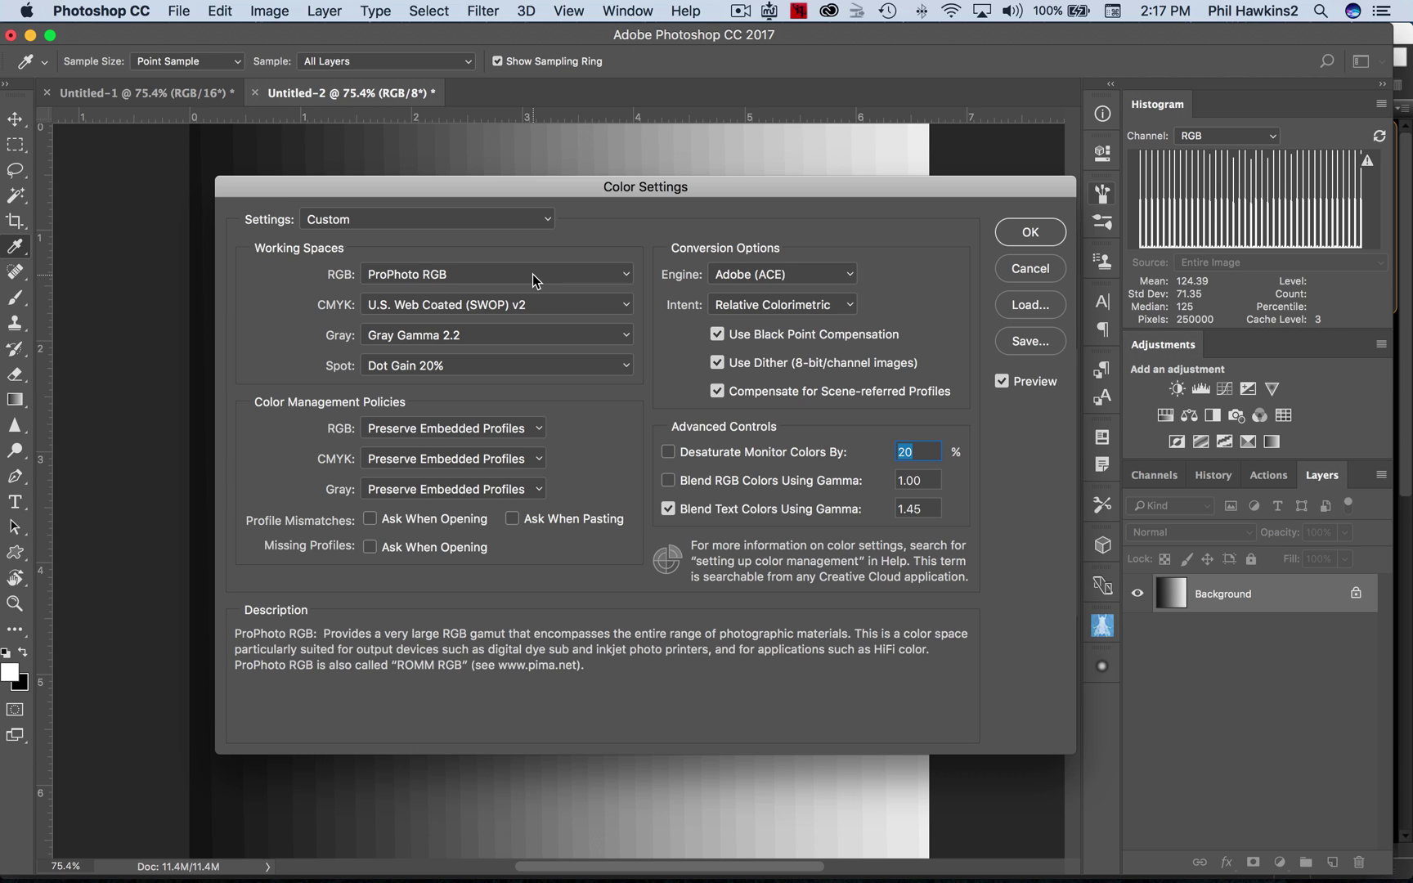
{"action": "mouse_move", "coordinate": [471, 427]}
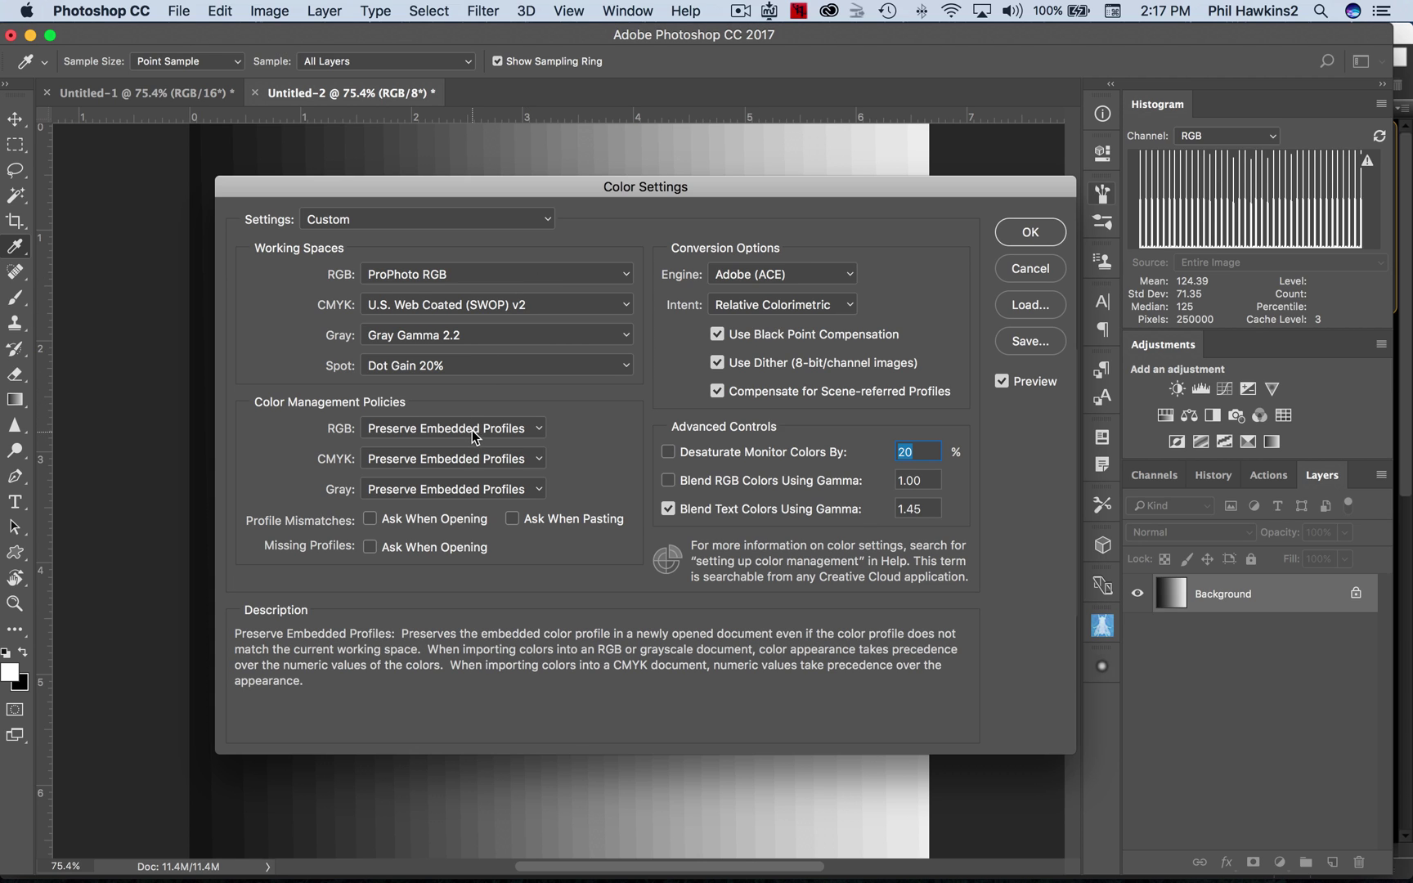